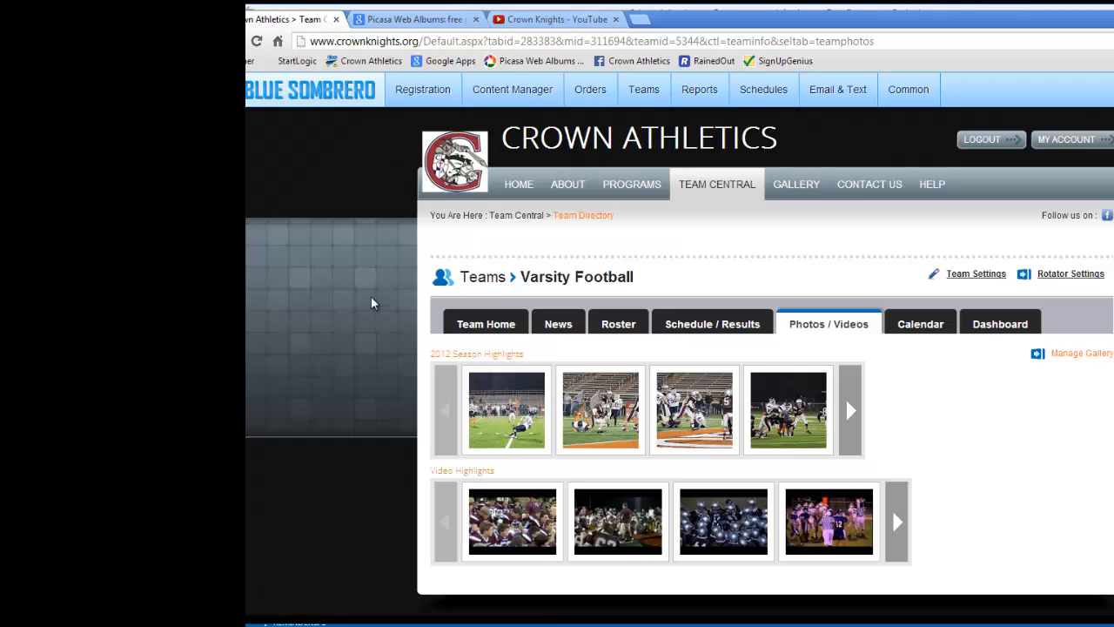
- Open the Picasa Web Albums sign-in page at picasaweb.google.com
left_click(389, 19)
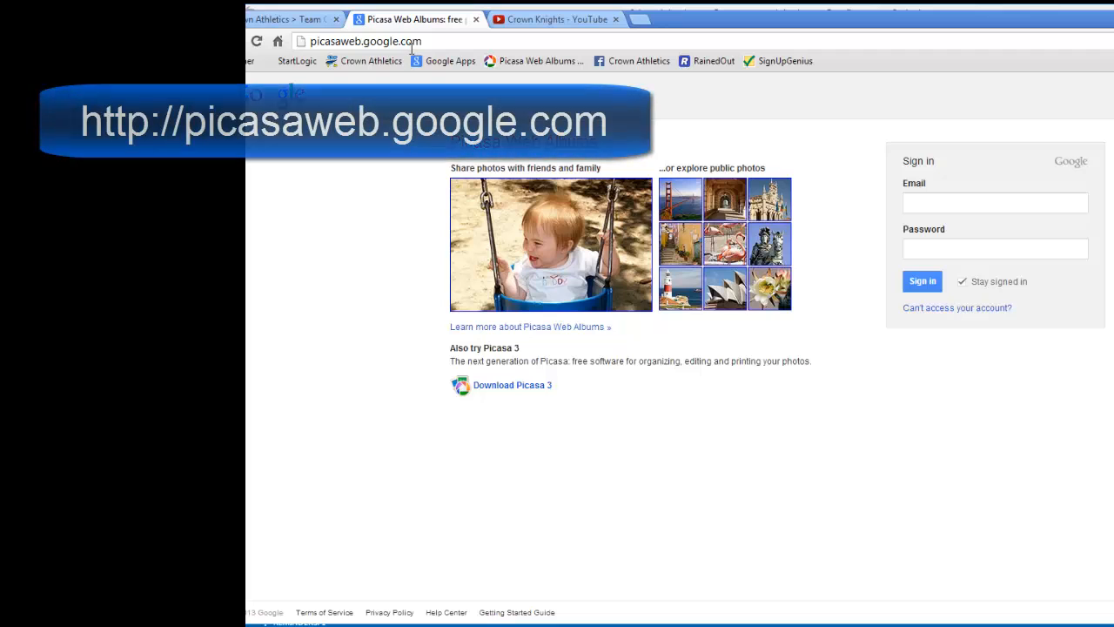
left_click(442, 41)
left_click(442, 41)
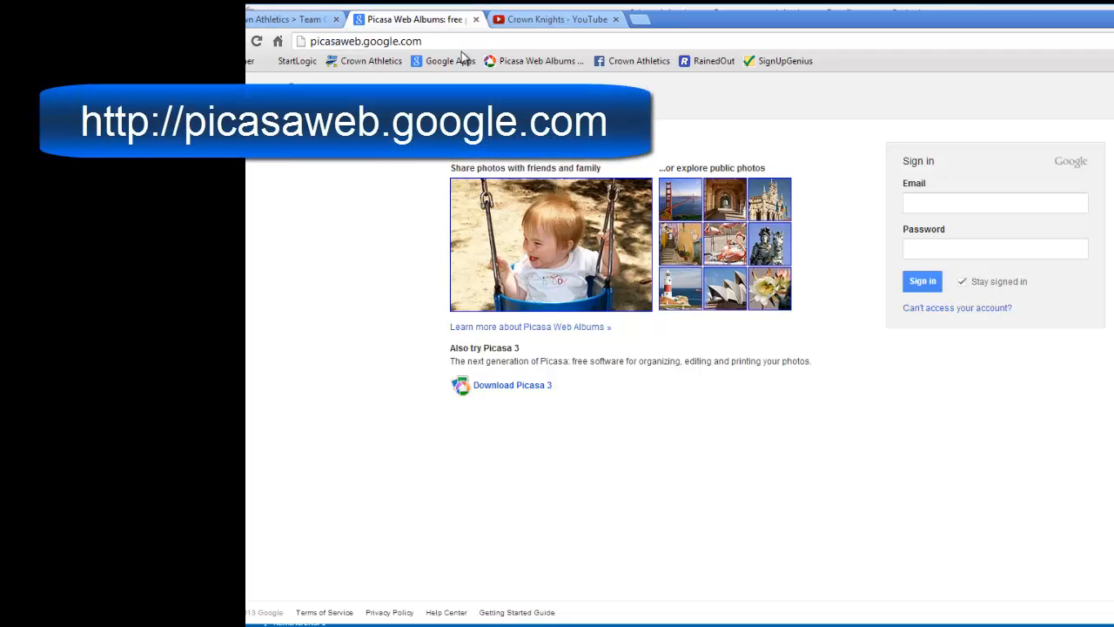
key("Return")
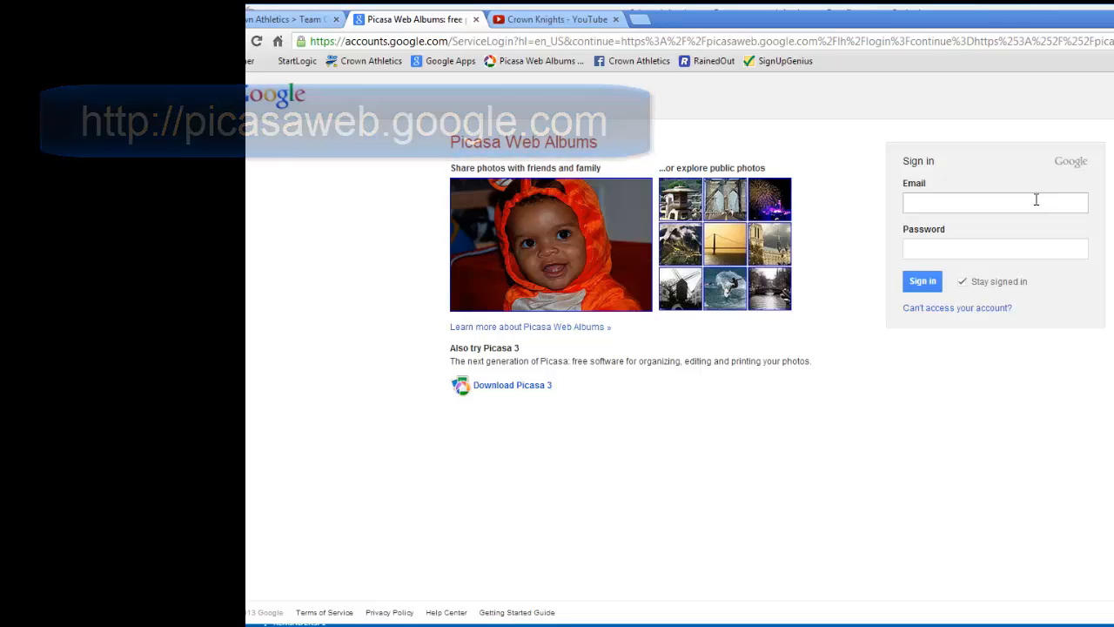
- Sign in to Picasa Web Albums with the football team's e-mail address and the account password
left_click(1035, 200)
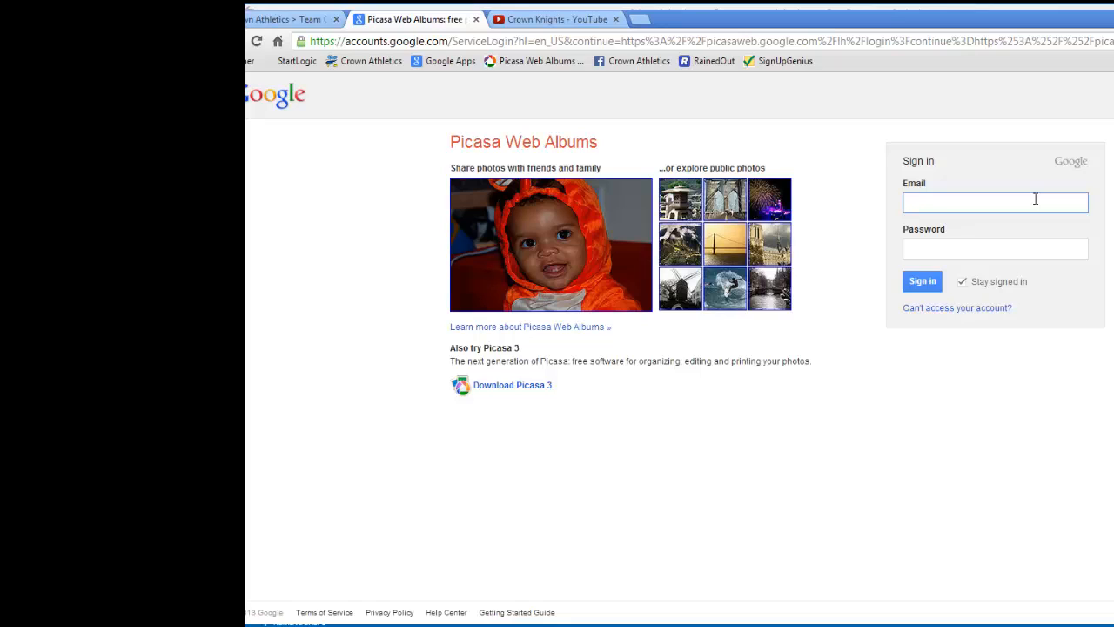
type("Fo")
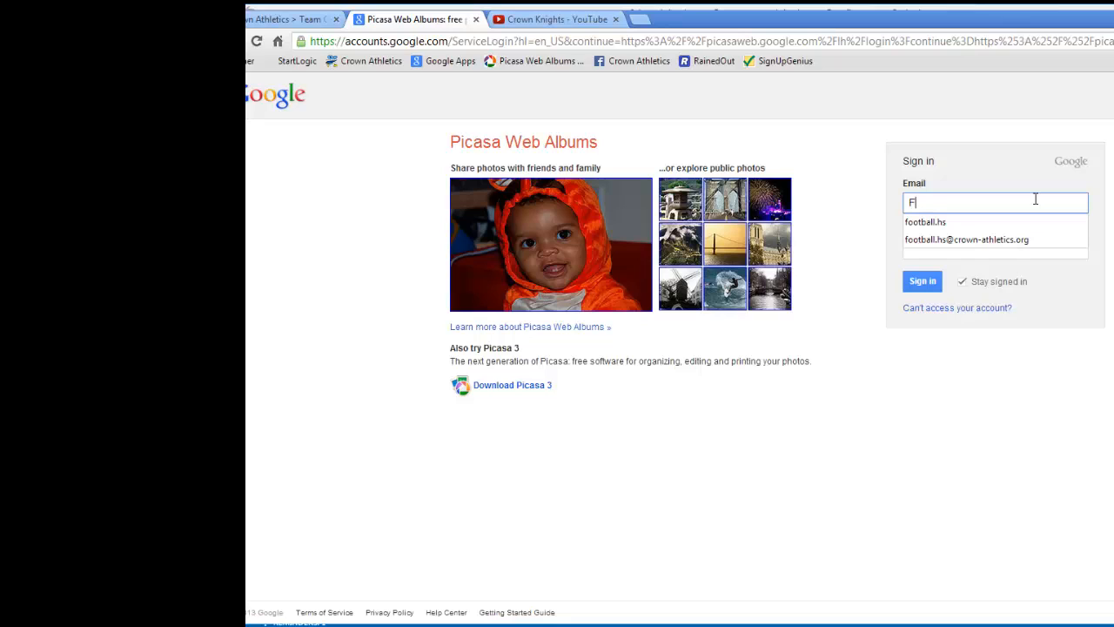
key("Down")
key("Down")
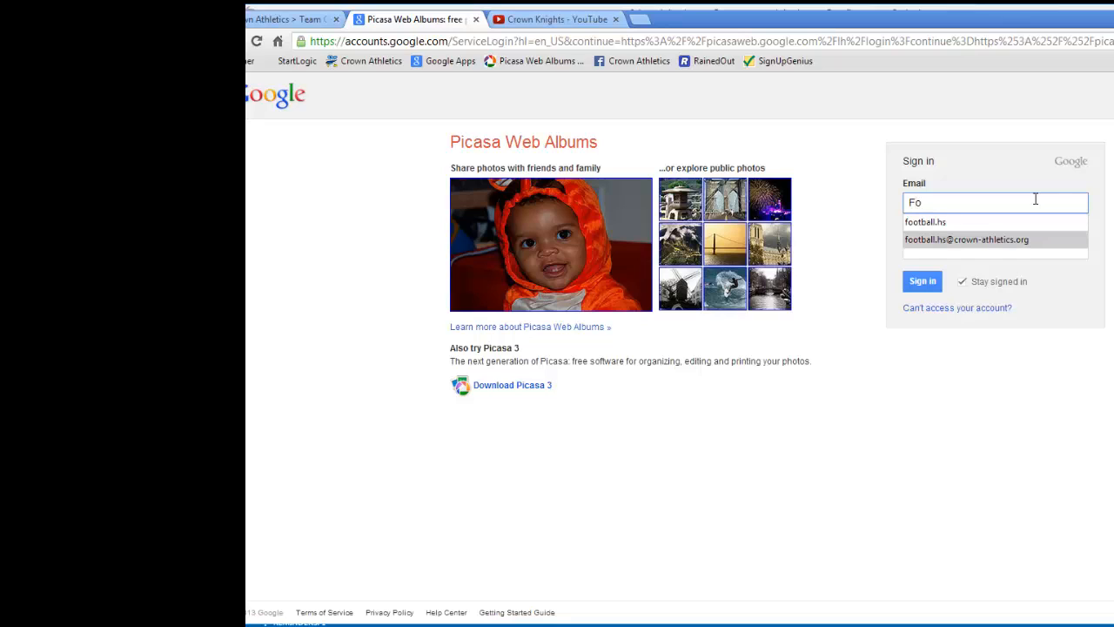
key("Return")
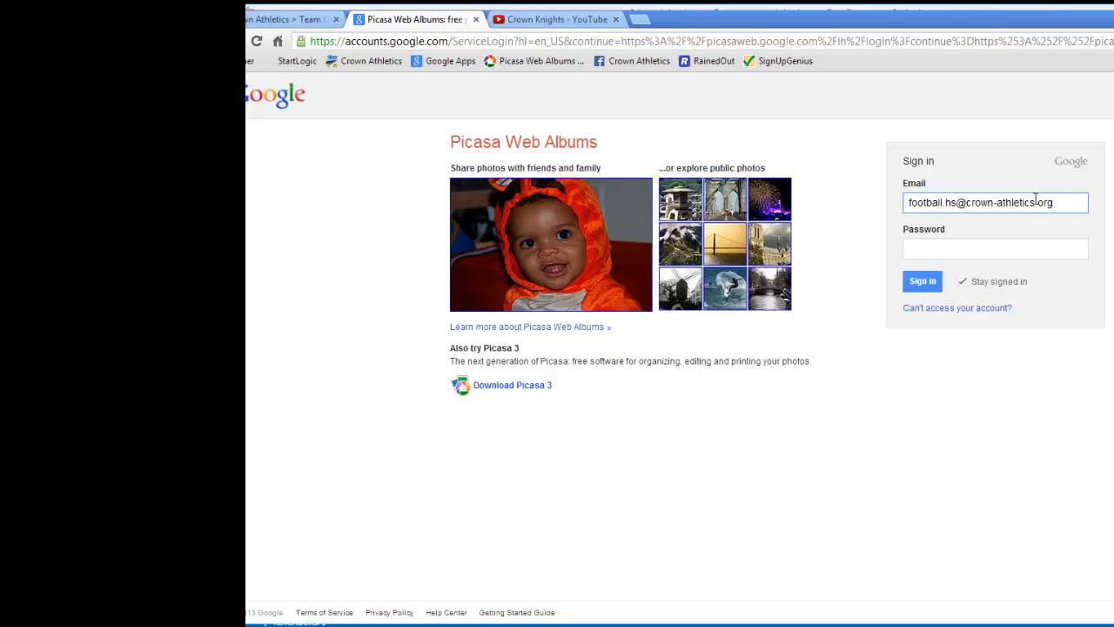
left_click(978, 245)
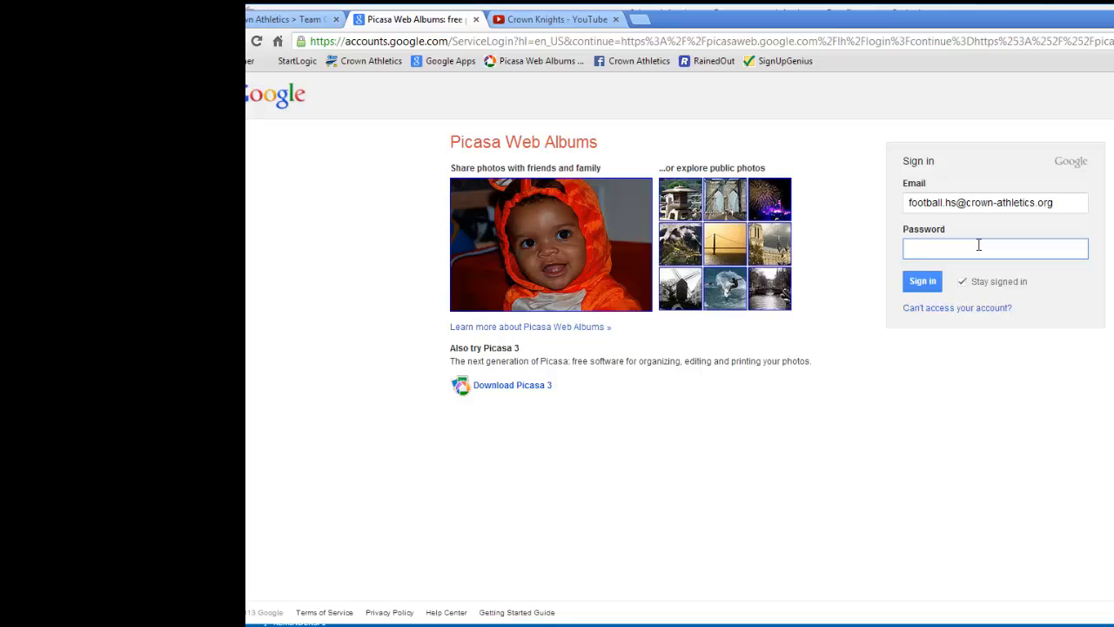
type("*********")
left_click(925, 283)
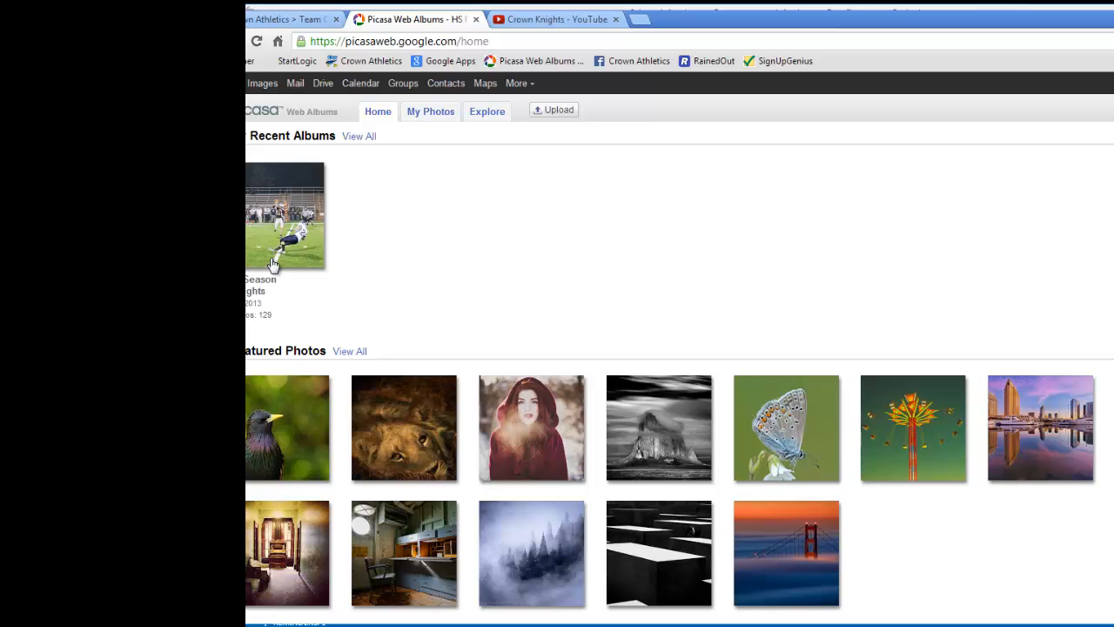
- Start a photo upload into a new Picasa album named "2013 Season Highlights"
left_click(291, 20)
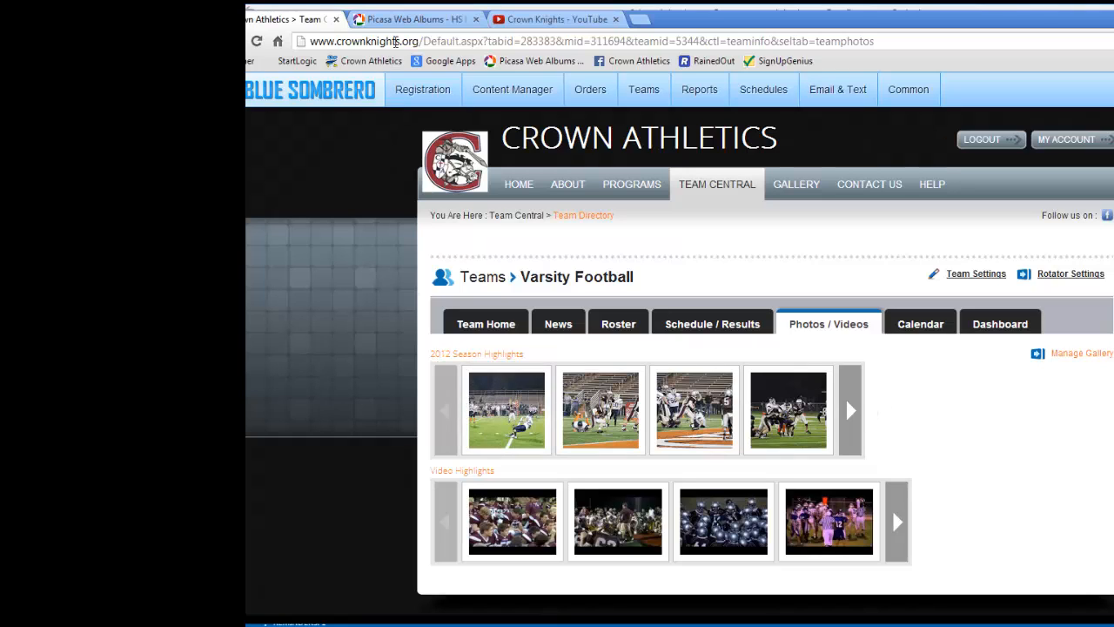
left_click(400, 27)
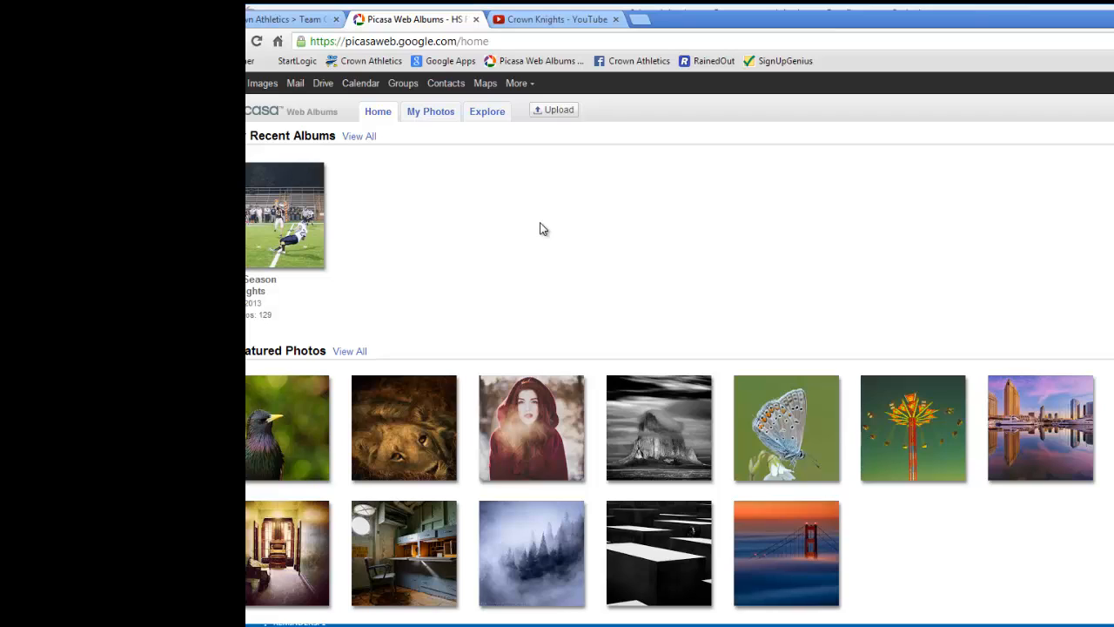
left_click(556, 117)
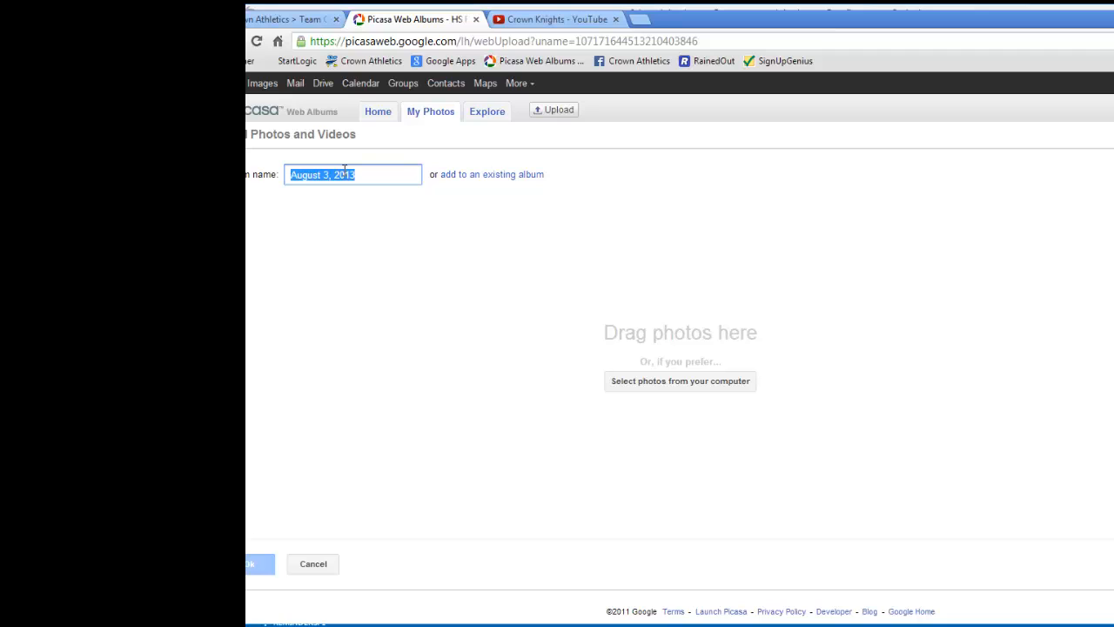
type("2013 Season Highlights")
left_click(350, 221)
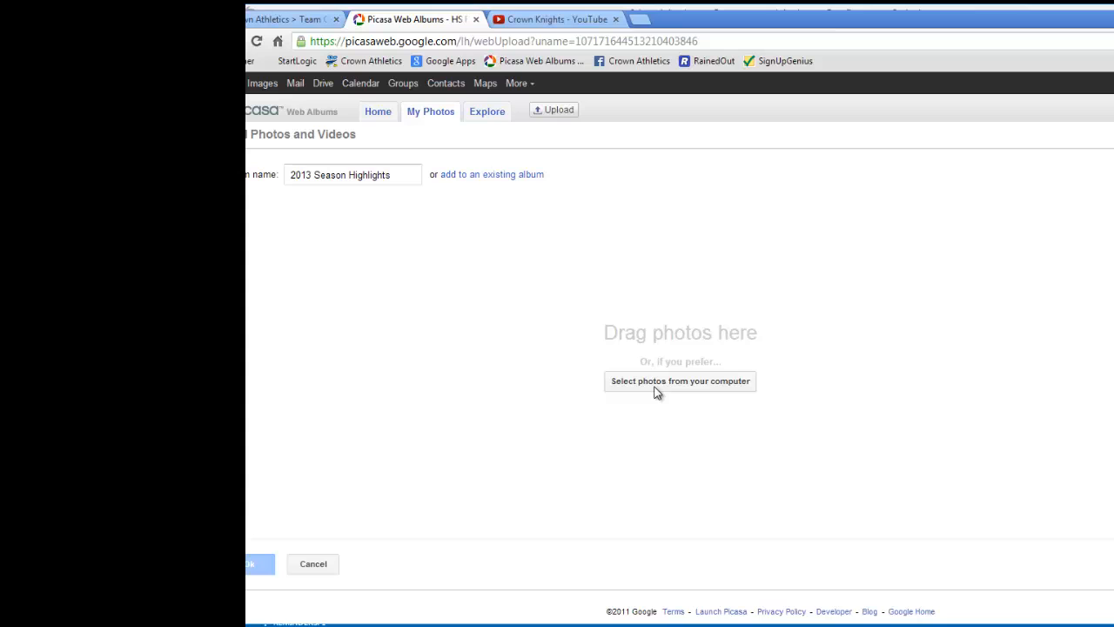
- Upload "Linemen tug of war.jpg" and "Player's Hitting.JPG" from the Football images folder to the new album
left_click(713, 382)
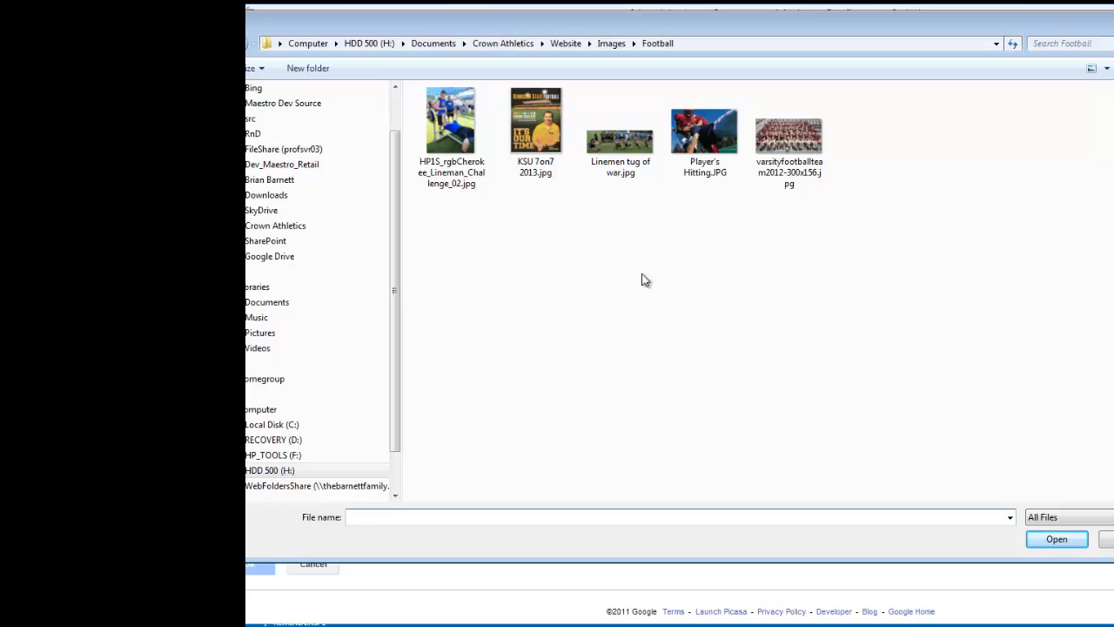
left_click(621, 145)
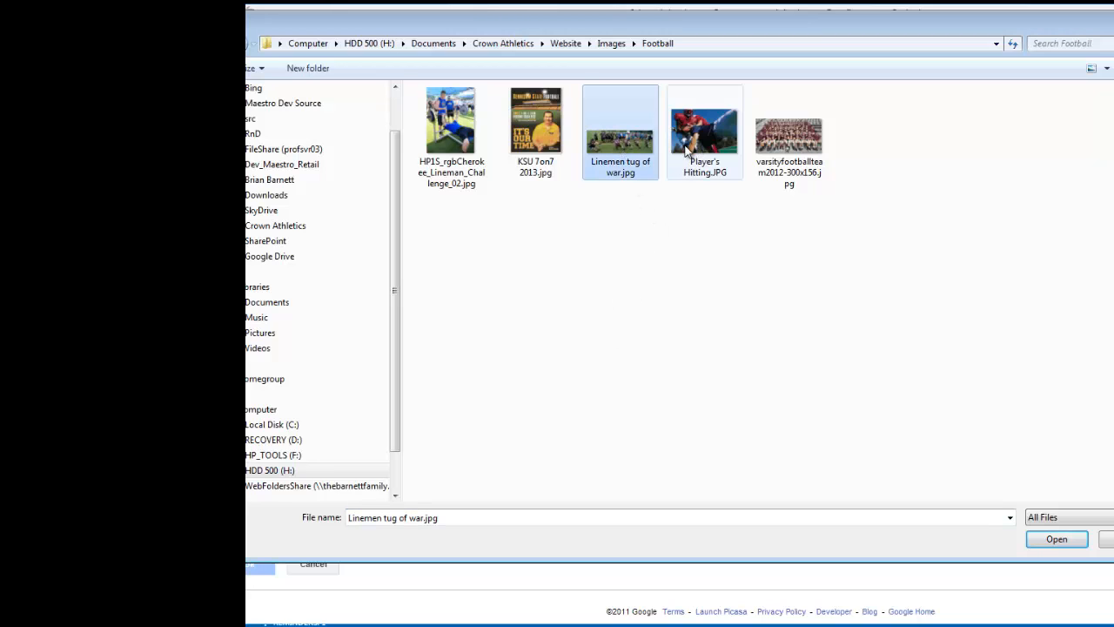
left_click(698, 139, "ctrl")
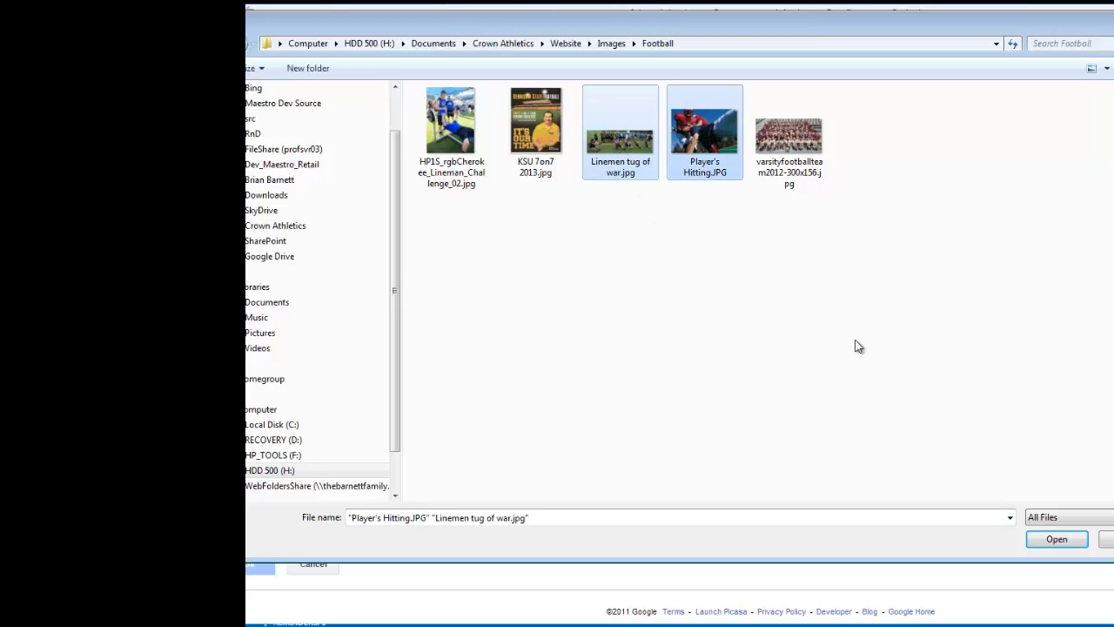
left_click(1056, 540)
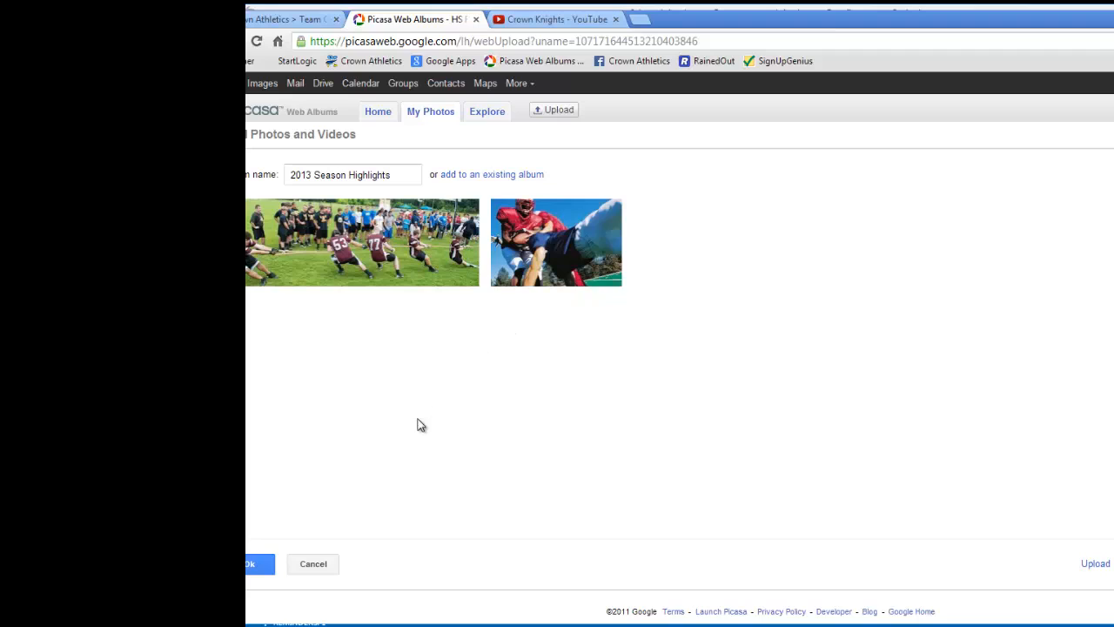
left_click(250, 566)
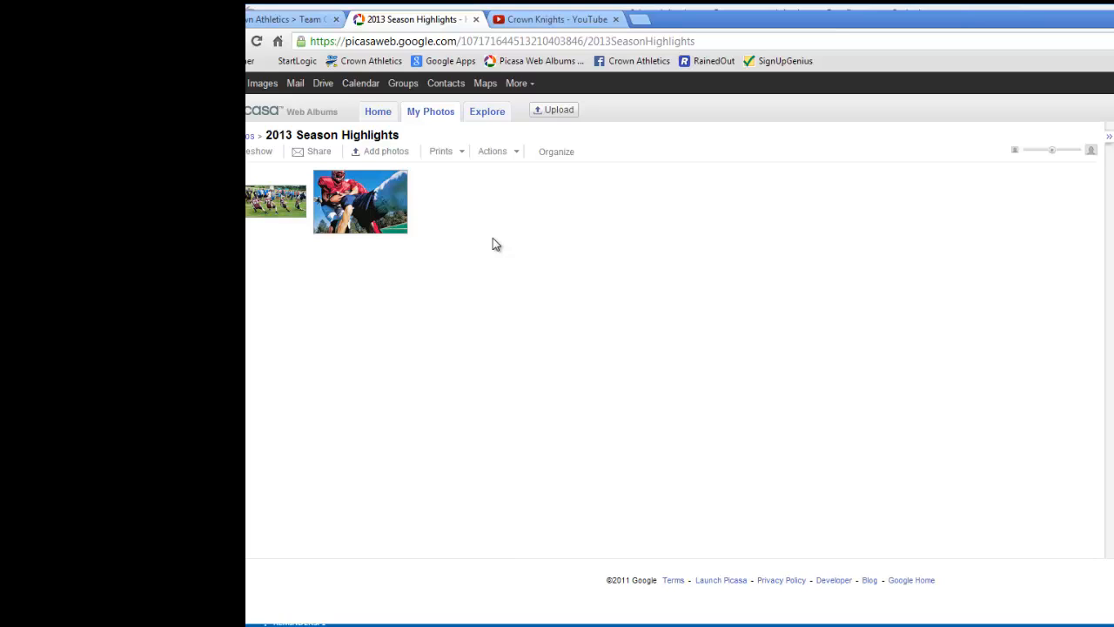
- Set the album's visibility to "Limited, anyone with the link", save the change, and copy the album's link
left_click(518, 155)
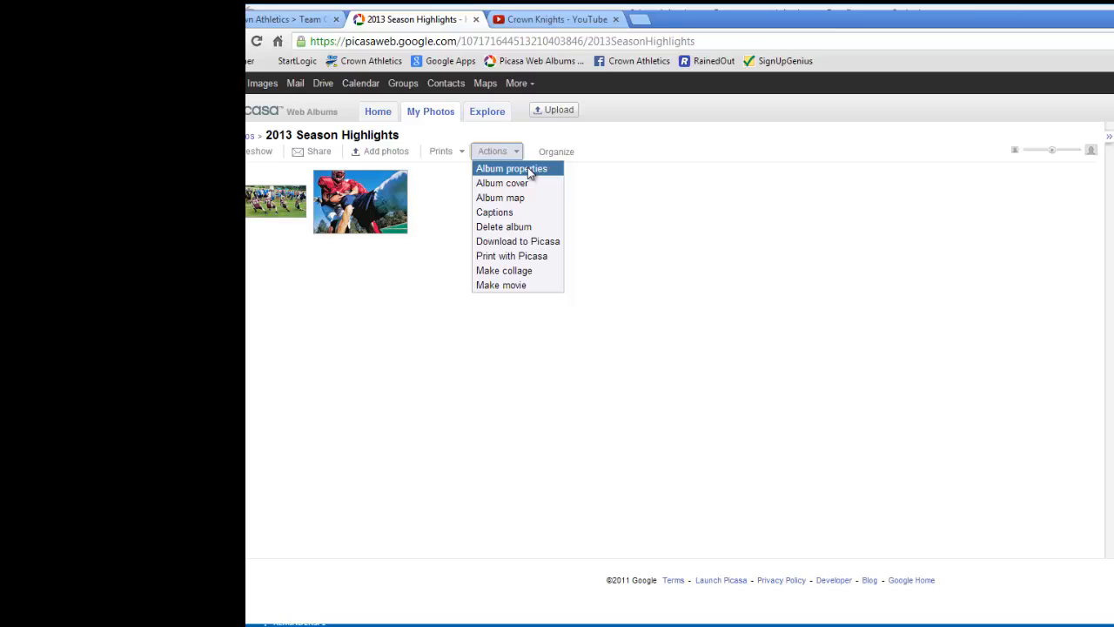
left_click(528, 169)
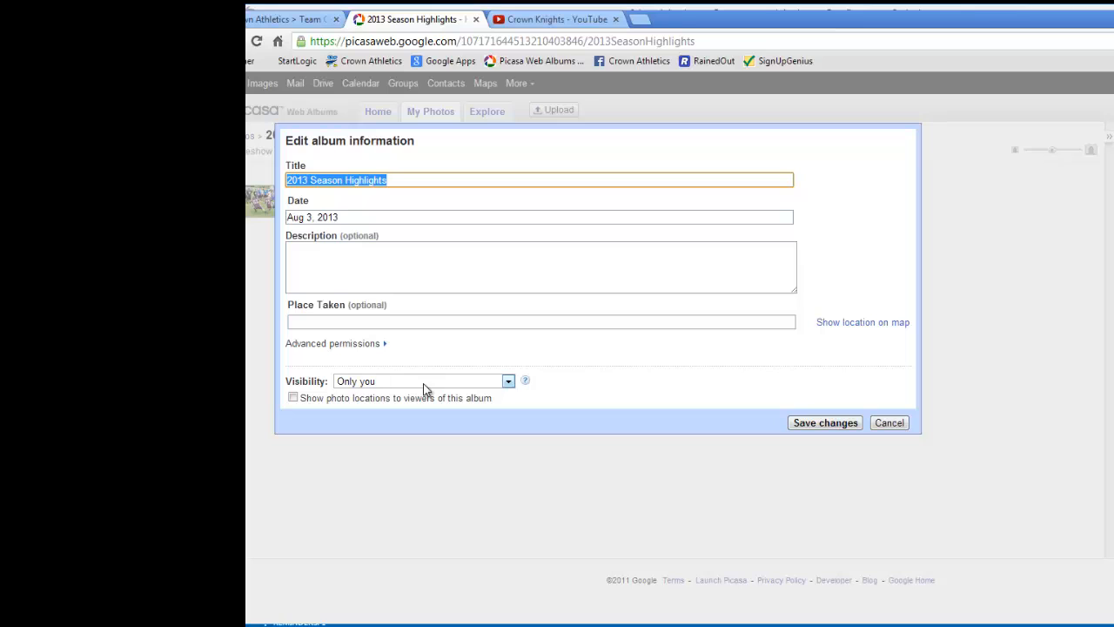
left_click(508, 383)
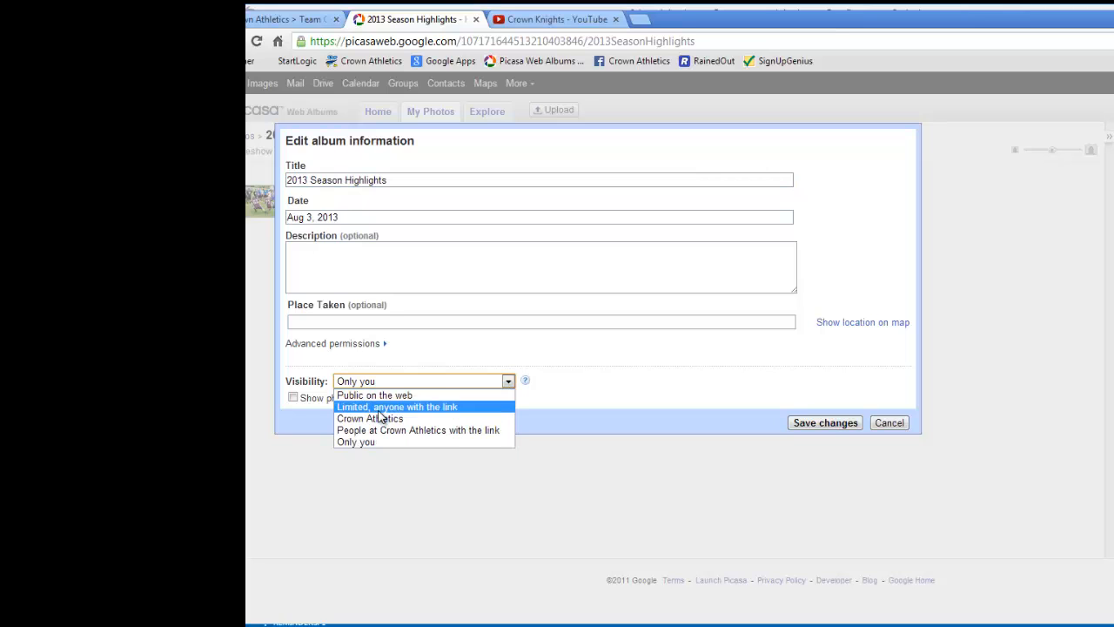
left_click(436, 407)
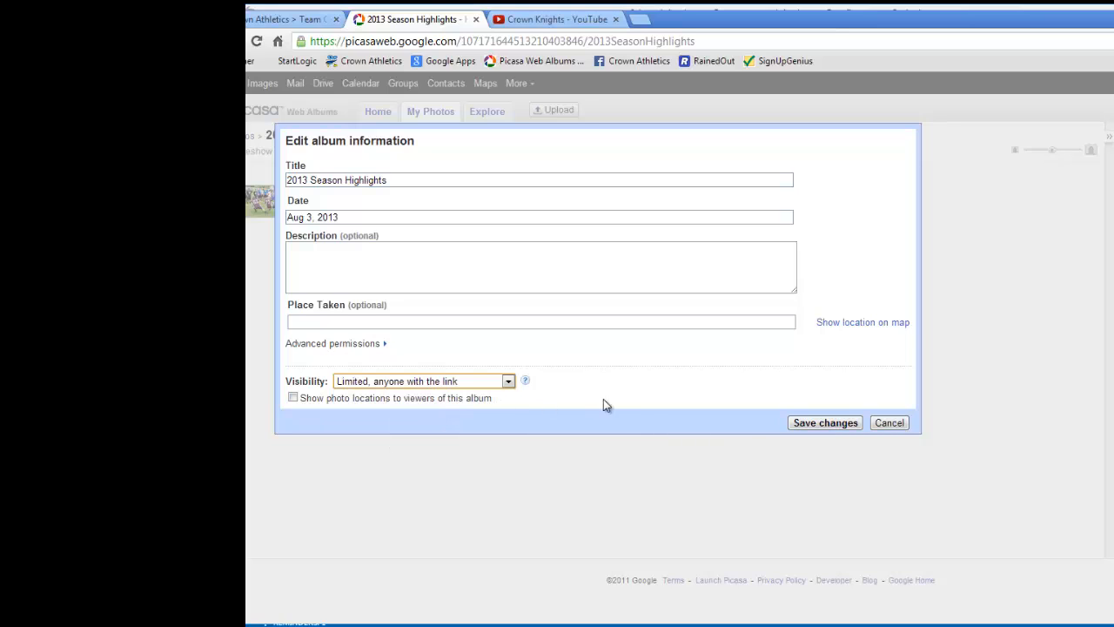
left_click(817, 423)
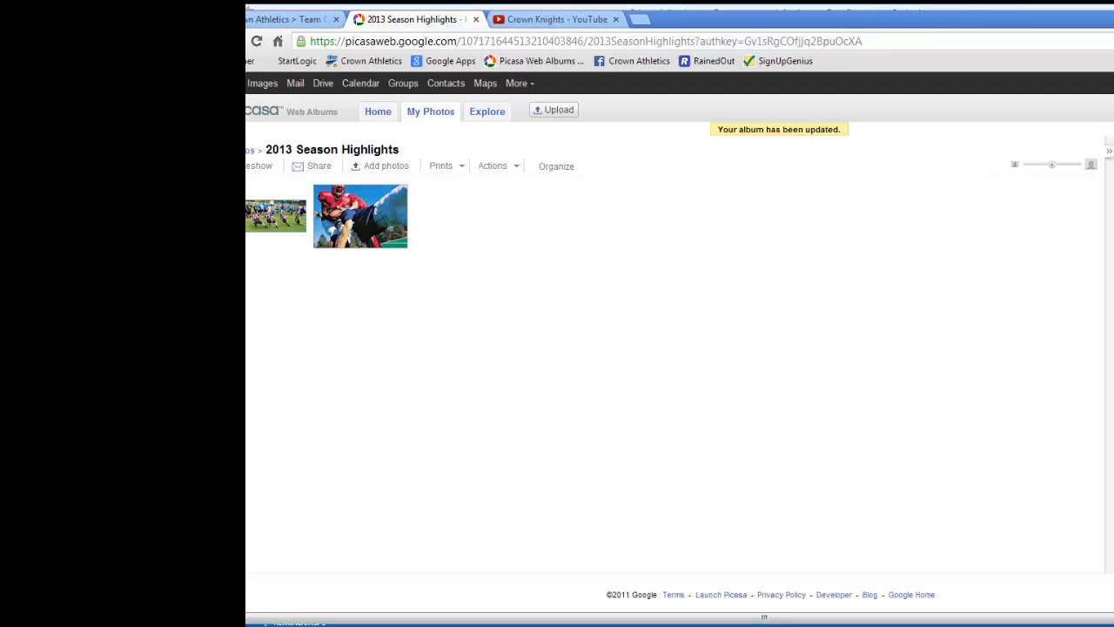
right_click(1110, 386)
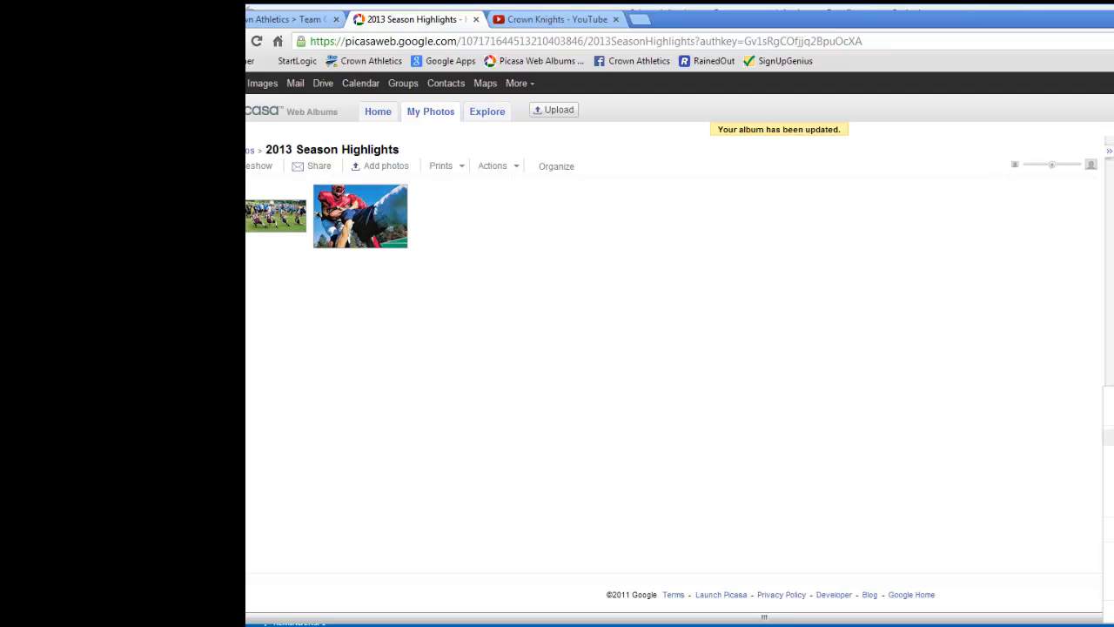
left_click(1111, 453)
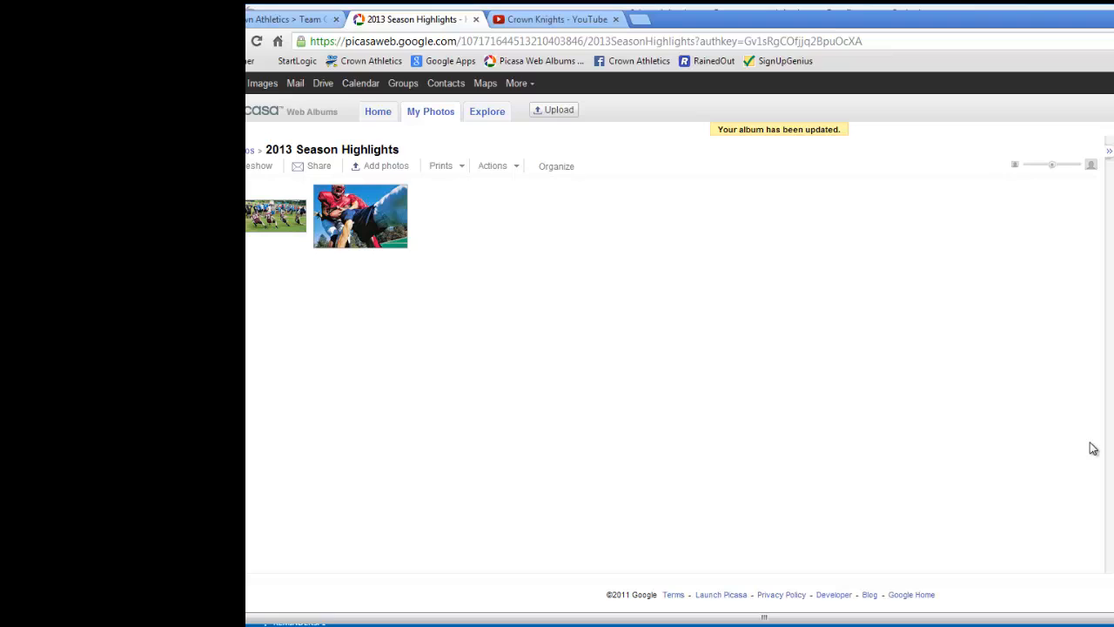
- Switch to the Crown Athletics site and add a Varsity Football team gallery titled "2013 Season Highlights"
left_click(280, 19)
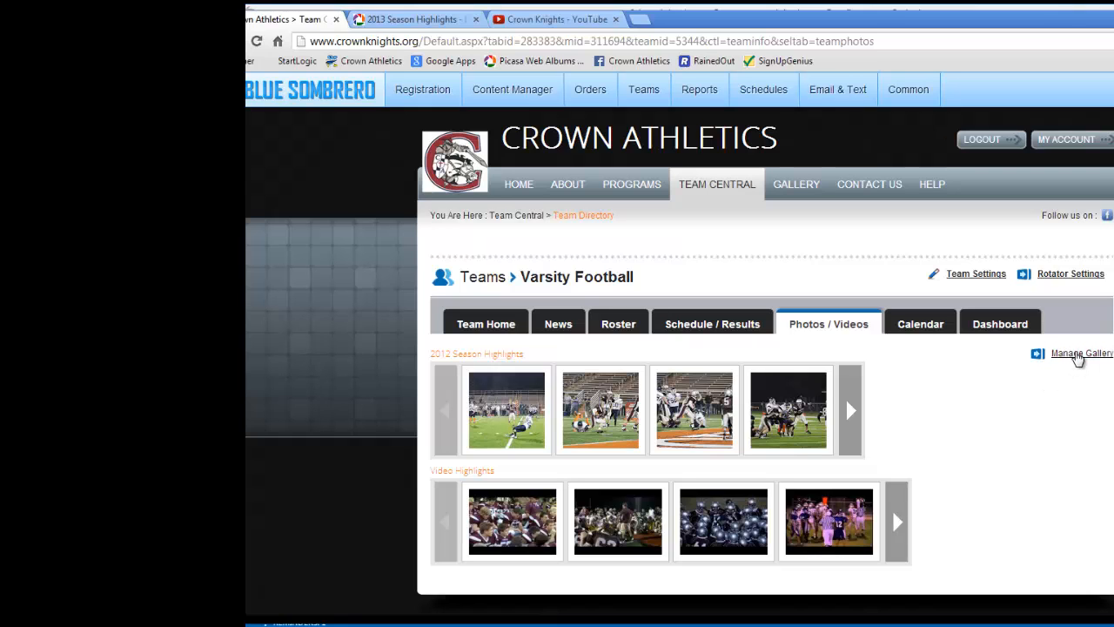
left_click(1079, 355)
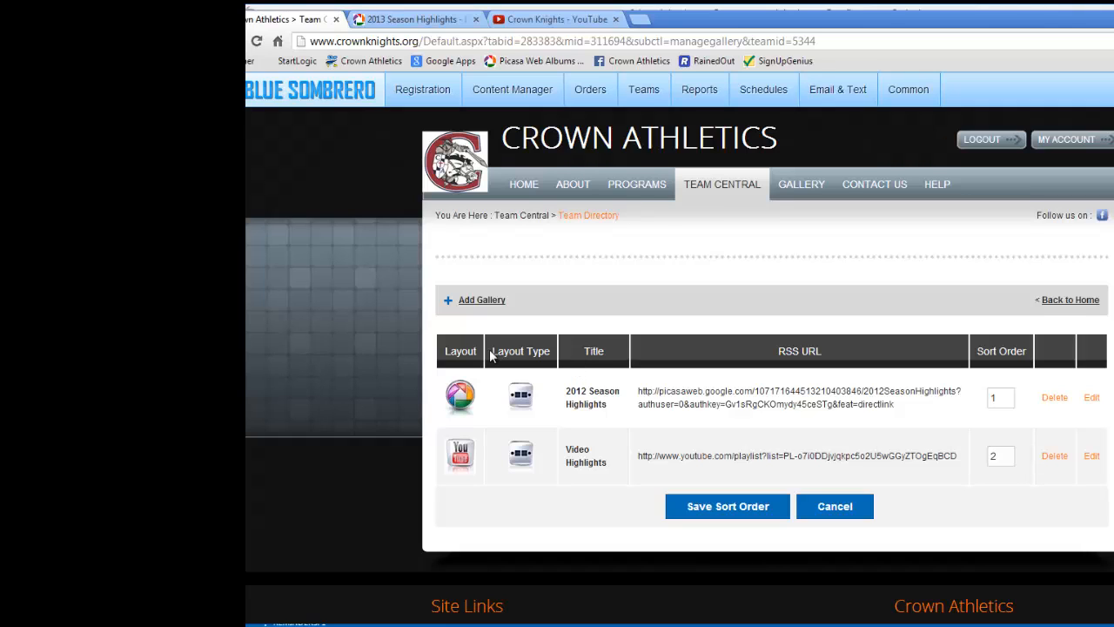
left_click(470, 305)
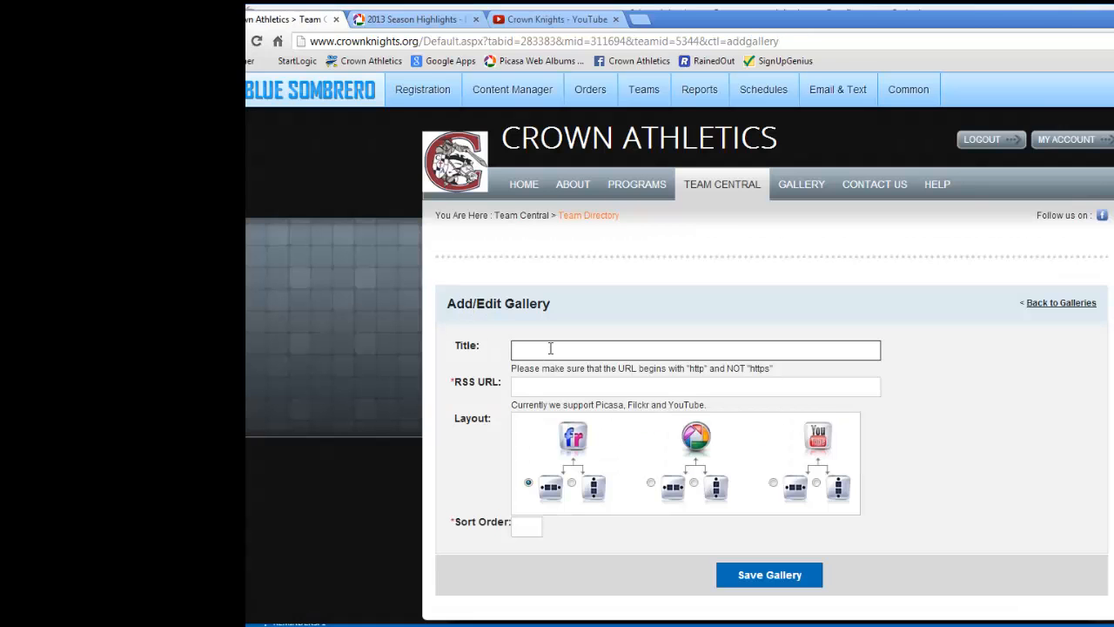
left_click(549, 350)
type("2013 Season Highlights")
- Paste the copied Picasa album link as the gallery's RSS URL and change its prefix from https to http
left_click(524, 388)
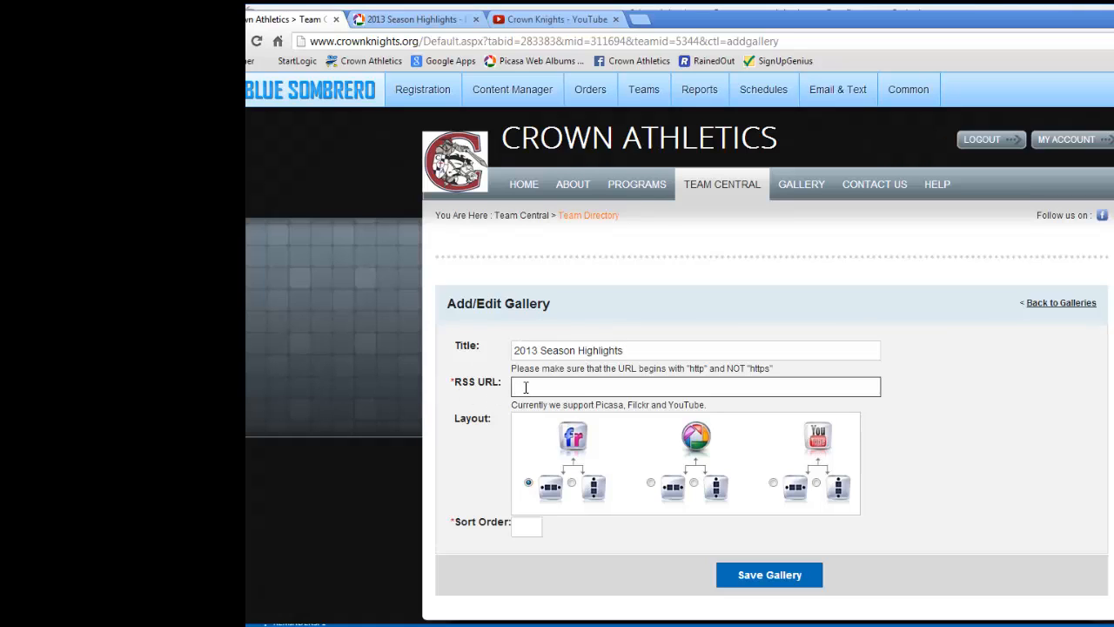
left_click(448, 25)
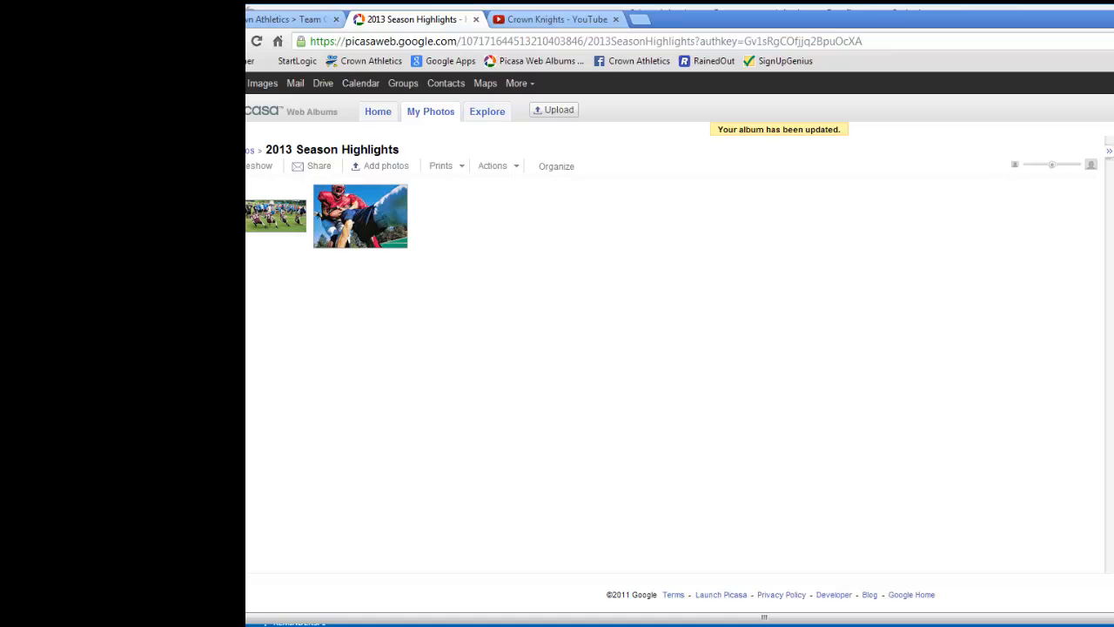
left_click(288, 26)
right_click(527, 385)
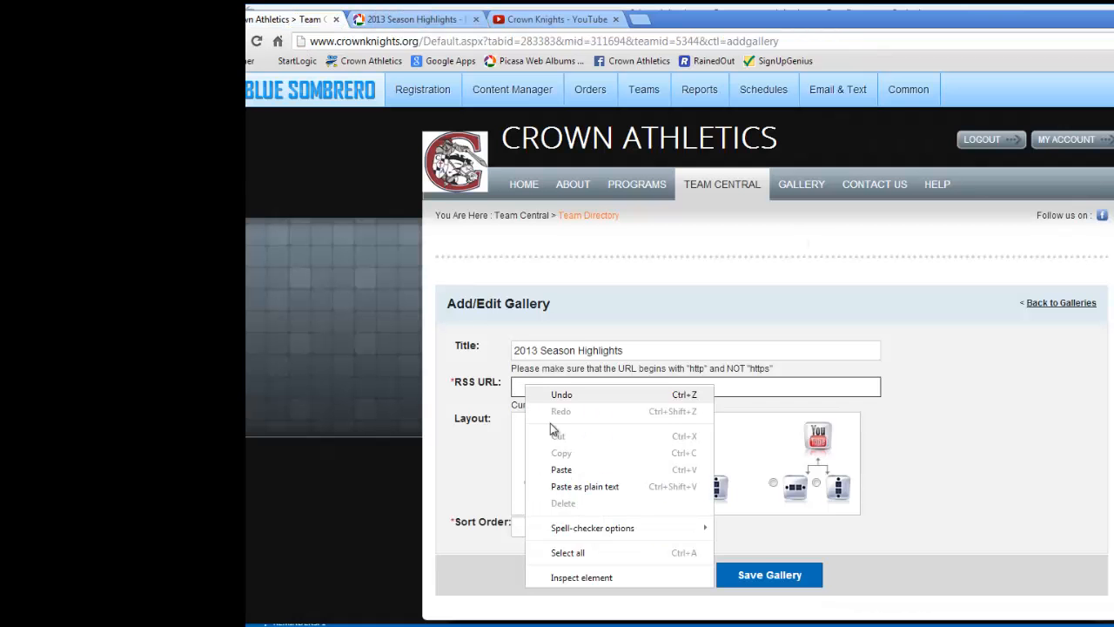
left_click(570, 470)
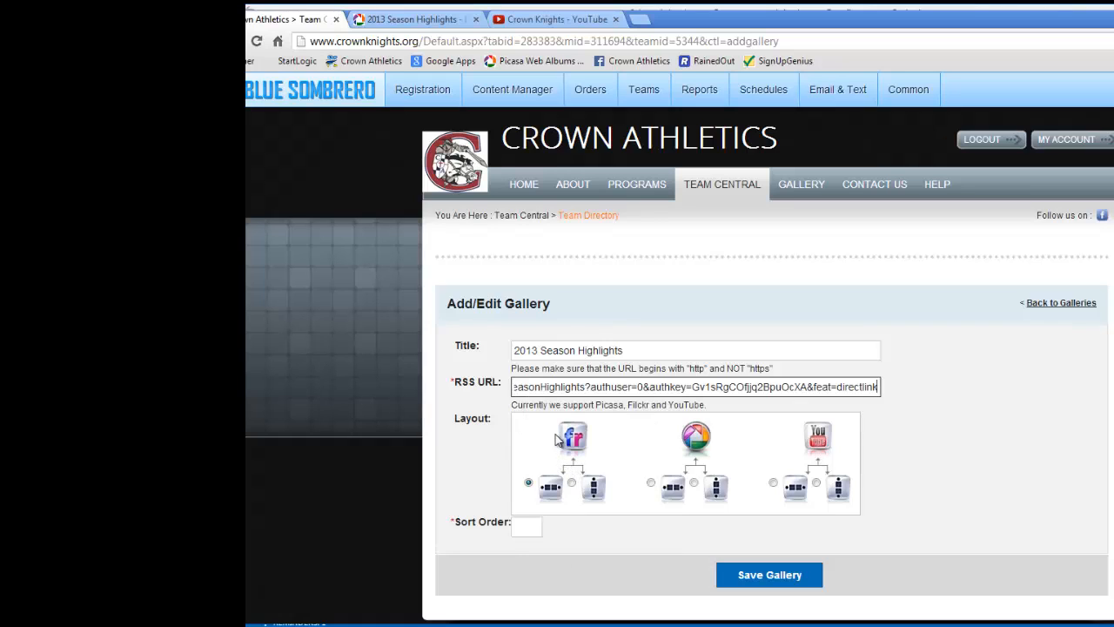
key("Home")
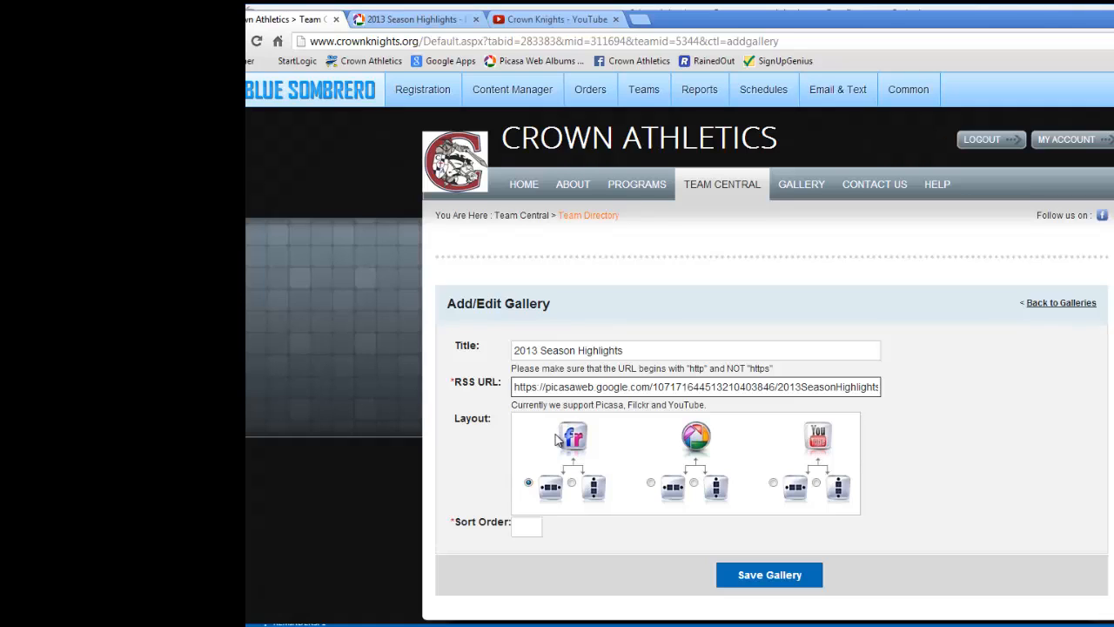
key("Right")
key("Right")
key("BackSpace")
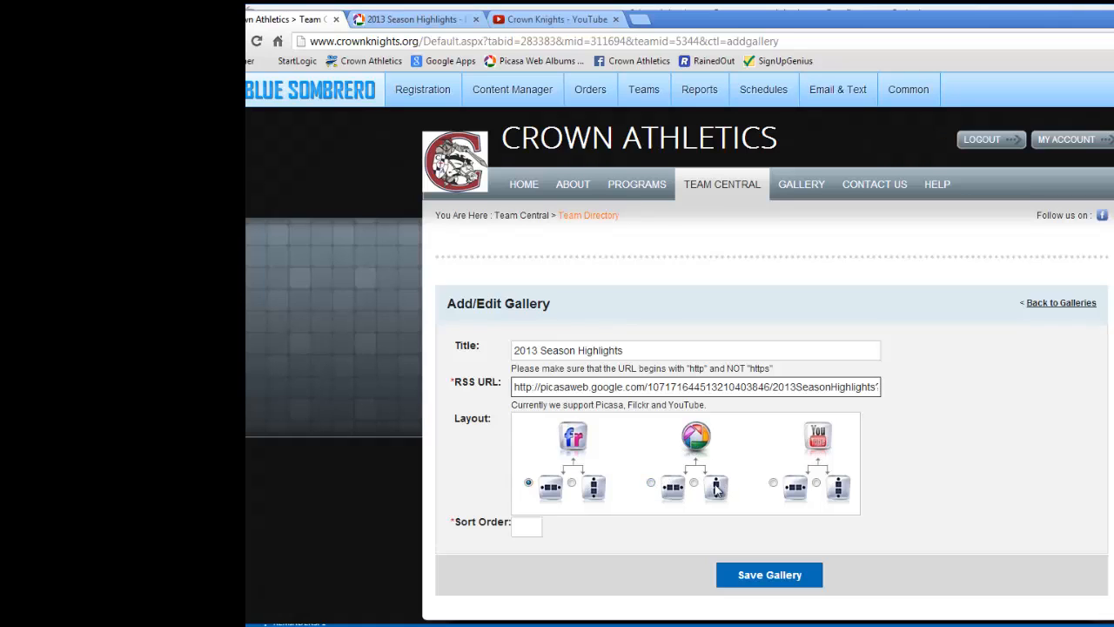
- Choose the horizontal Picasa layout for the Varsity Football gallery, set its sort order to 3, and save the gallery
left_click(651, 484)
left_click(524, 528)
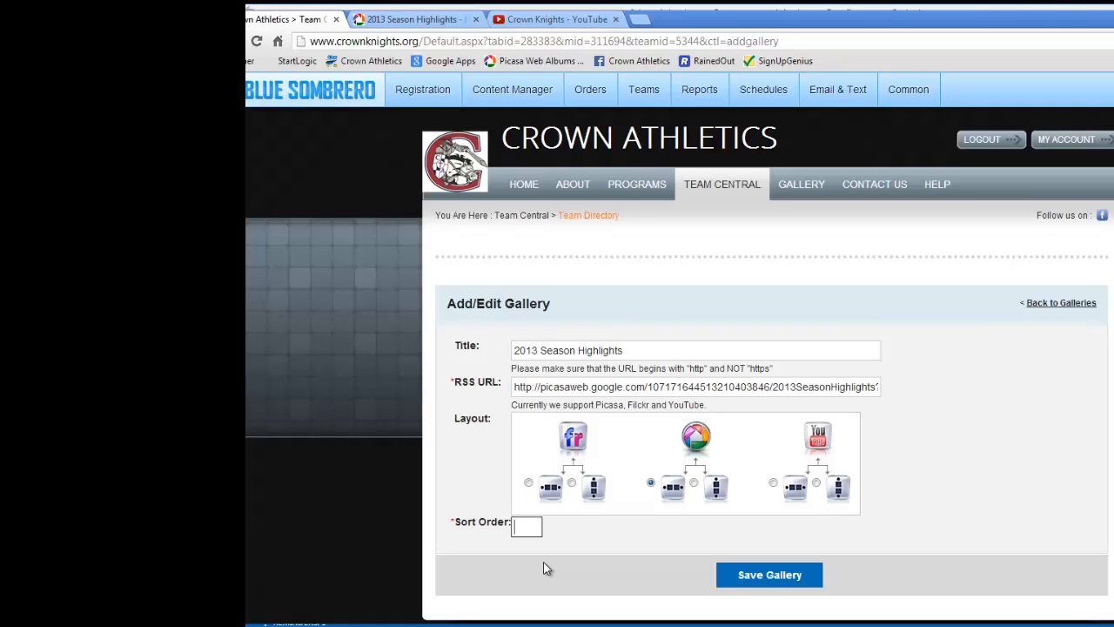
type("3")
left_click(760, 579)
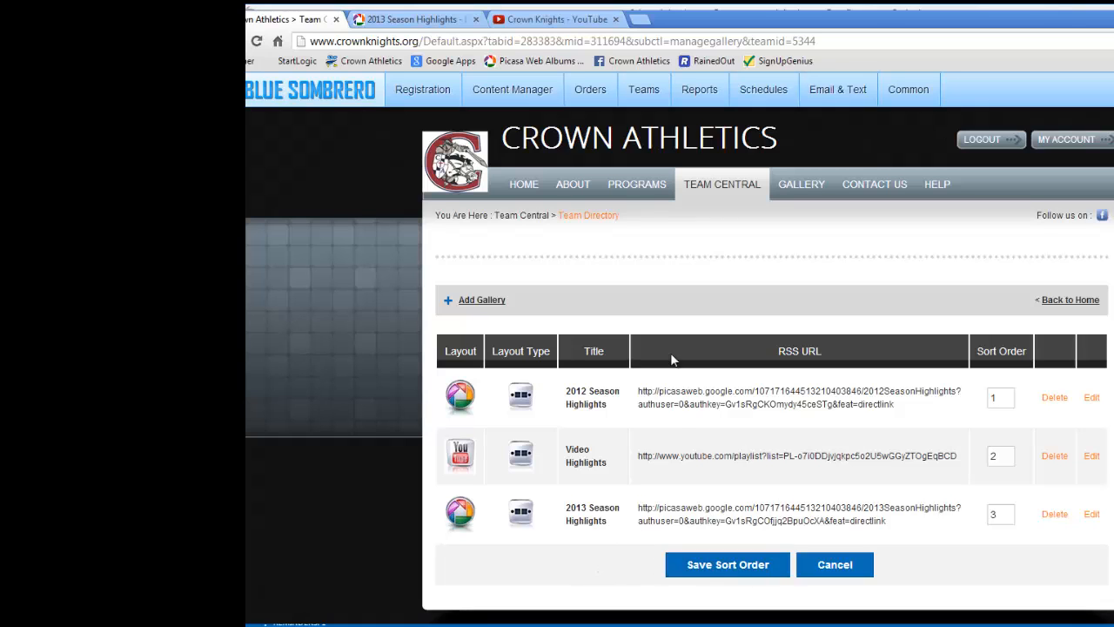
- View the 2013 Season Highlights photos on the Varsity Football page, run and stop their slideshow, and close the viewer
left_click(1061, 301)
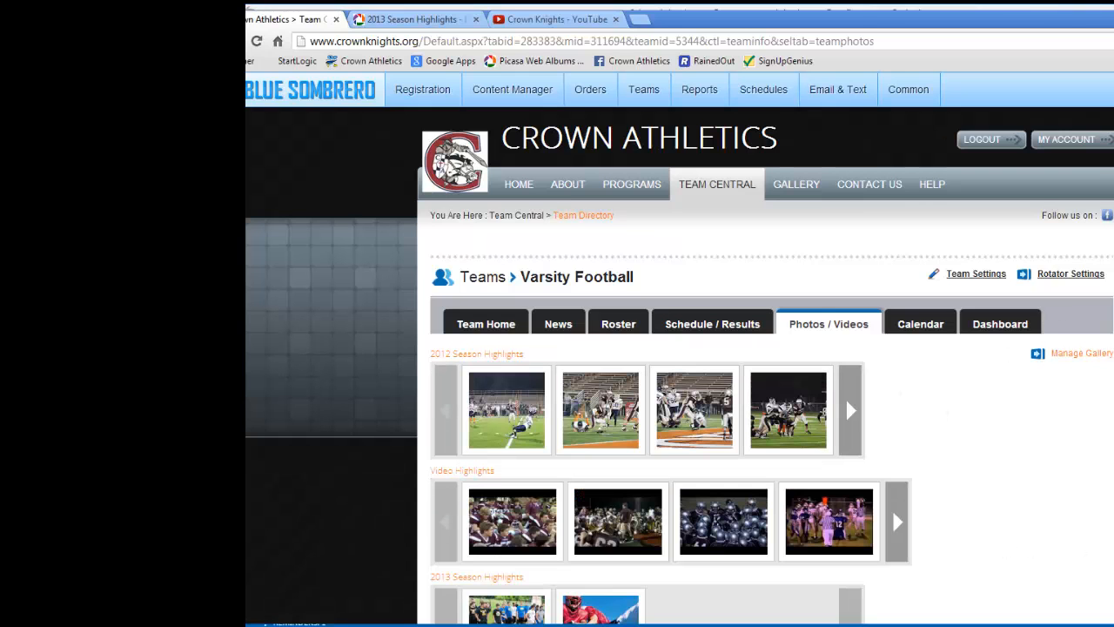
scroll(697, 563, "down", 3)
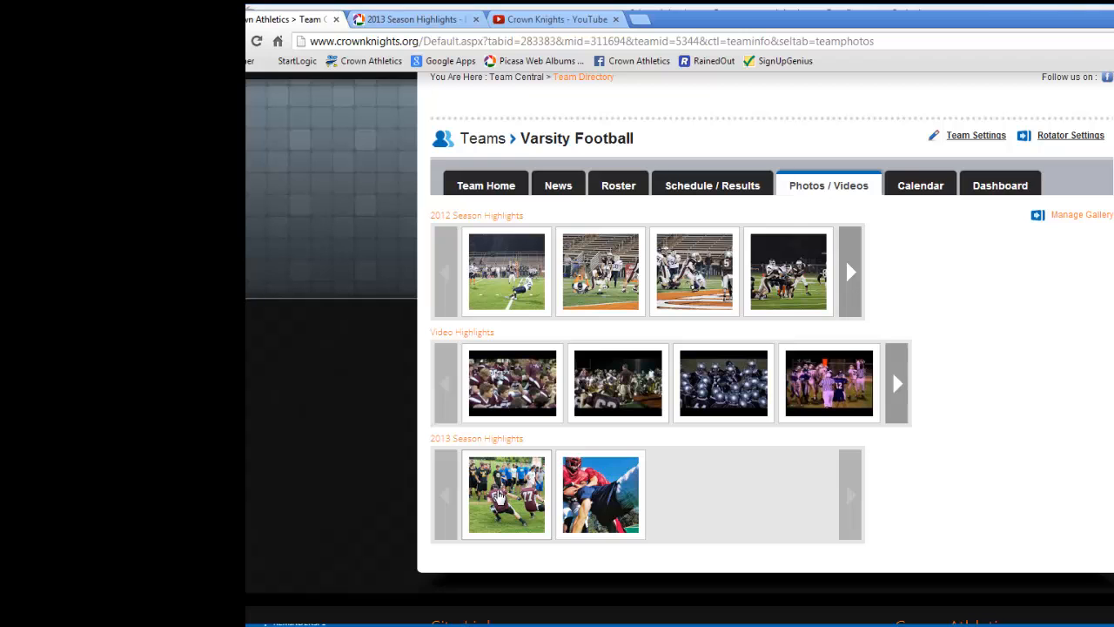
left_click(498, 492)
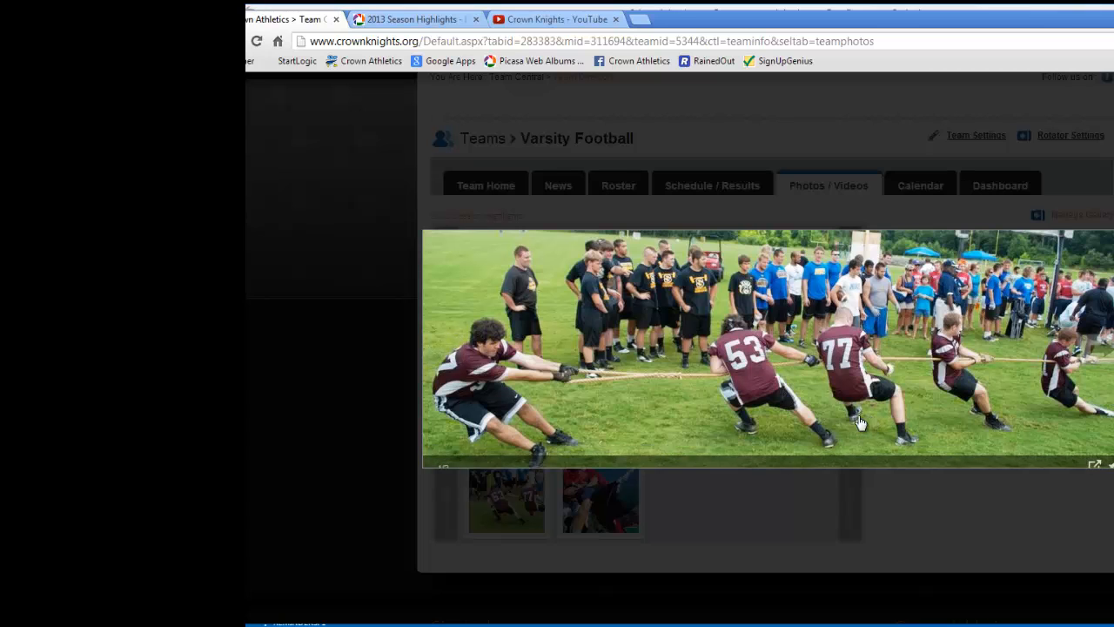
left_click(1109, 351)
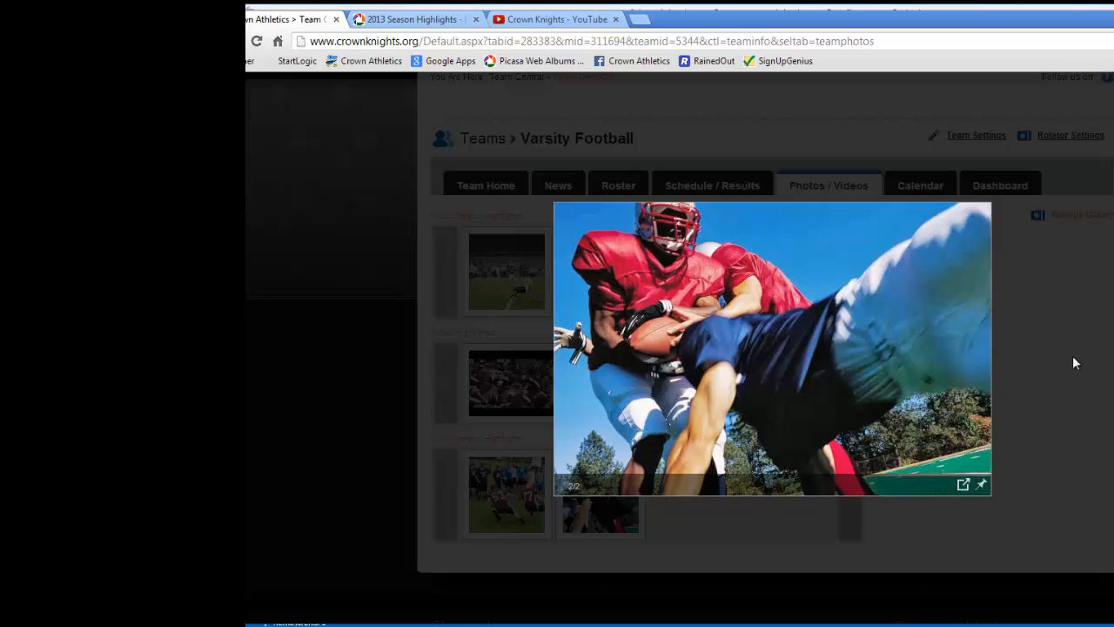
mouse_move(957, 228)
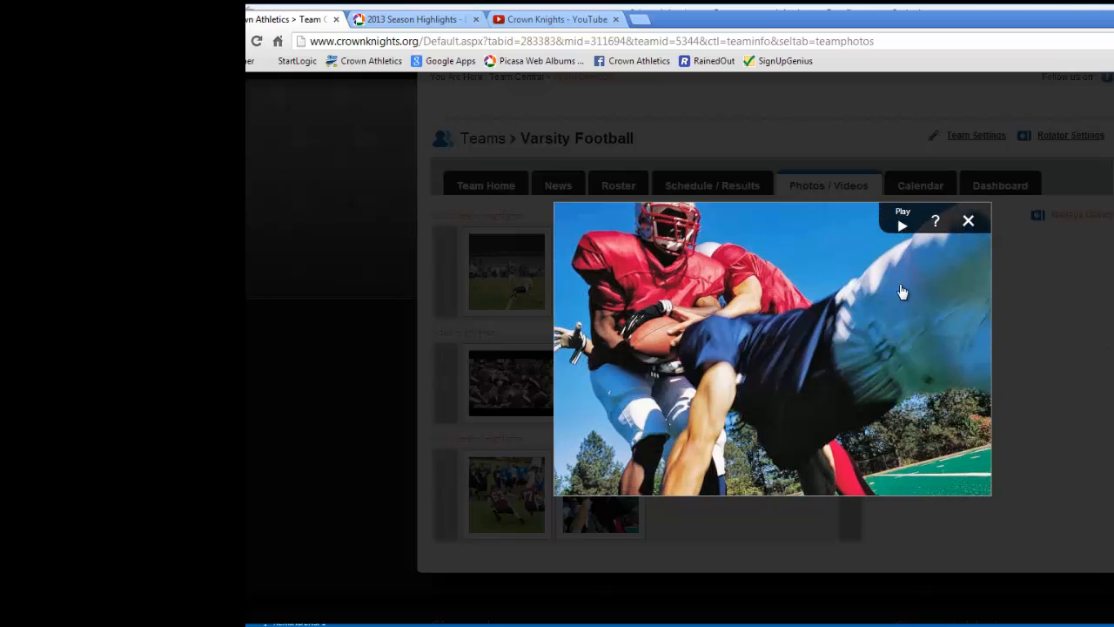
left_click(902, 225)
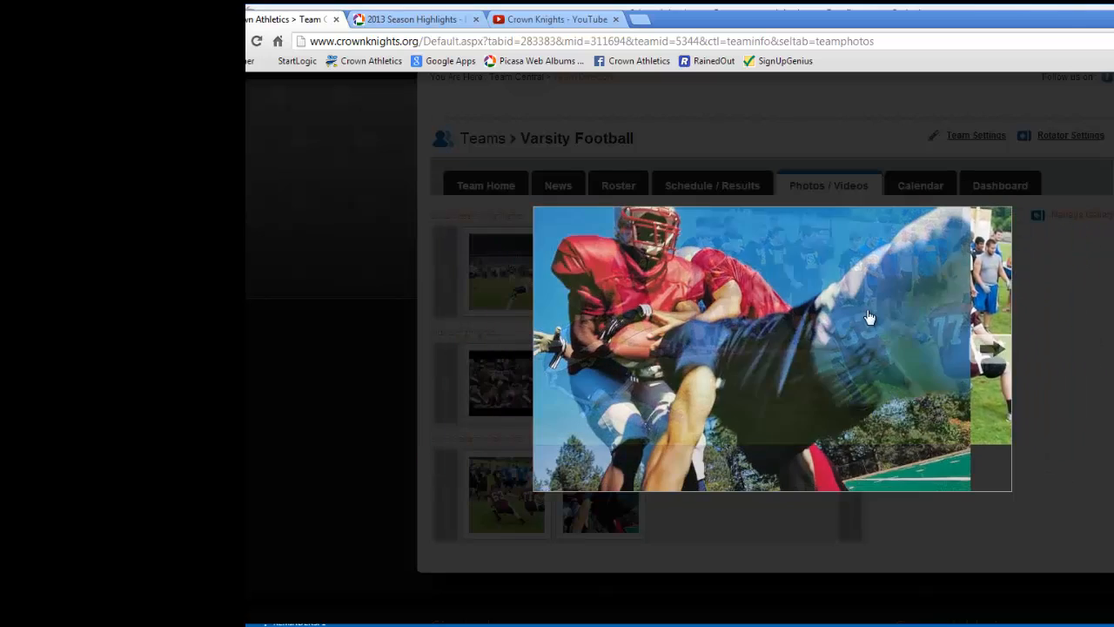
left_click(900, 222)
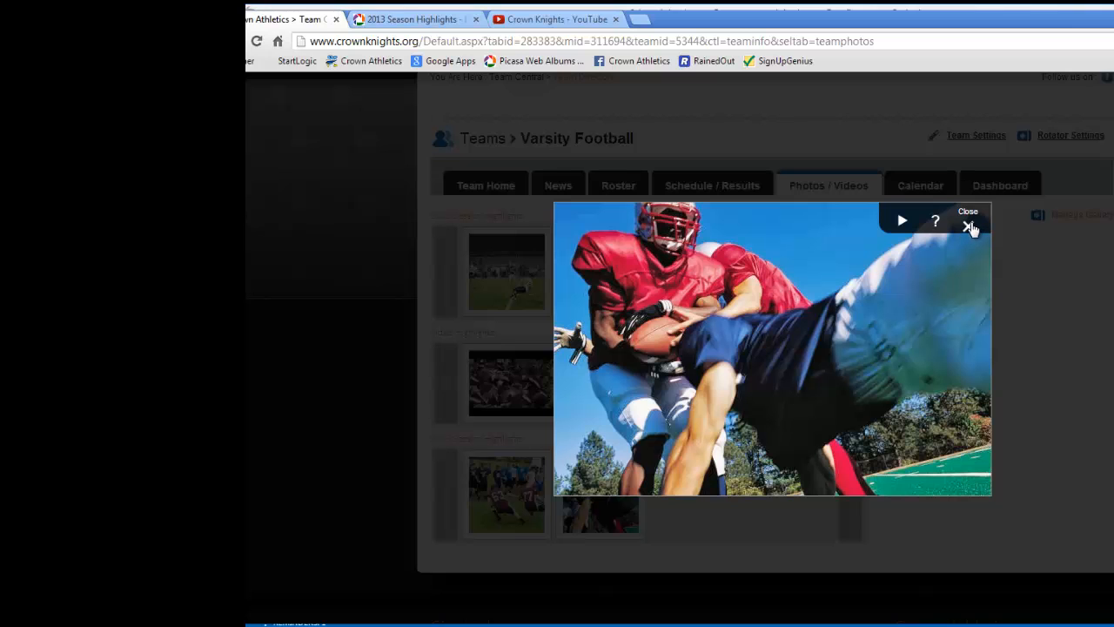
left_click(968, 225)
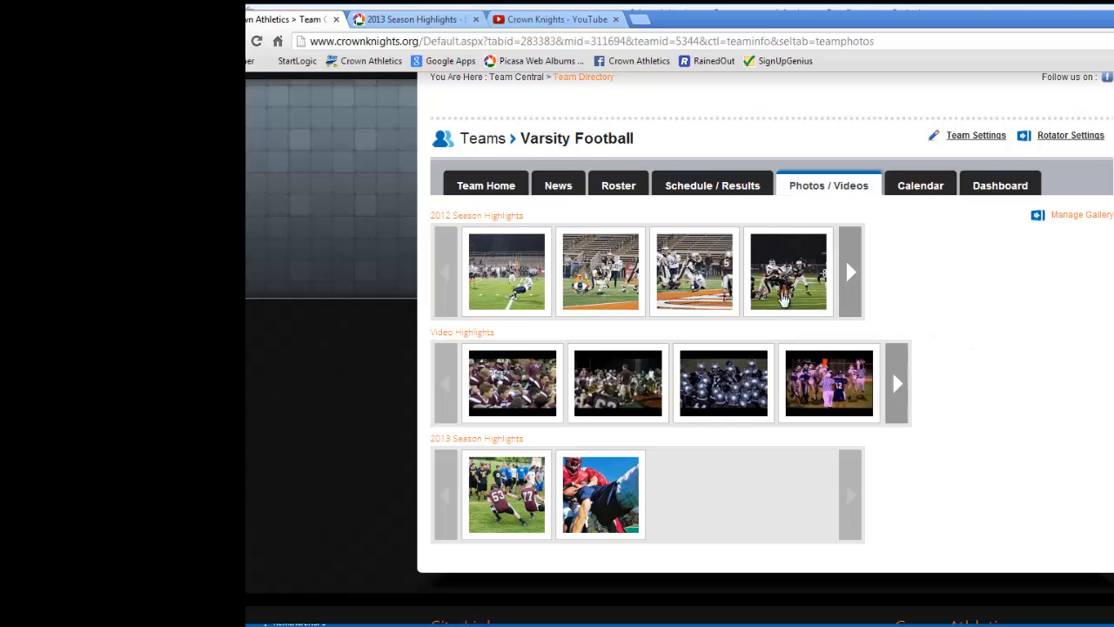
- Start a new gallery for the JV Football team and title it "2013 Season Highlights"
left_click(482, 141)
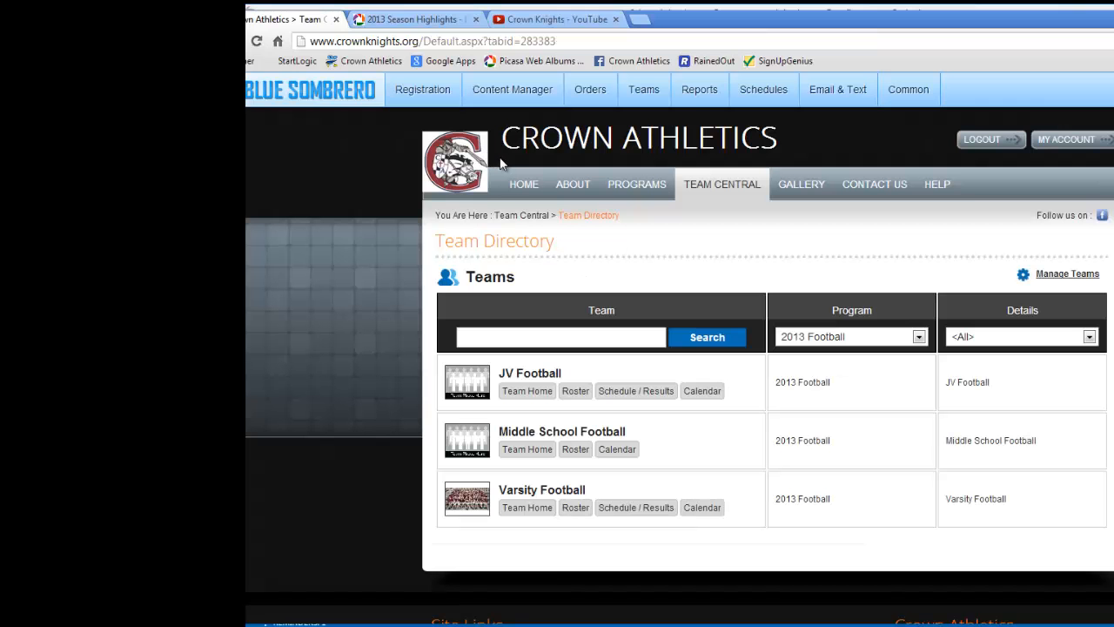
left_click(516, 395)
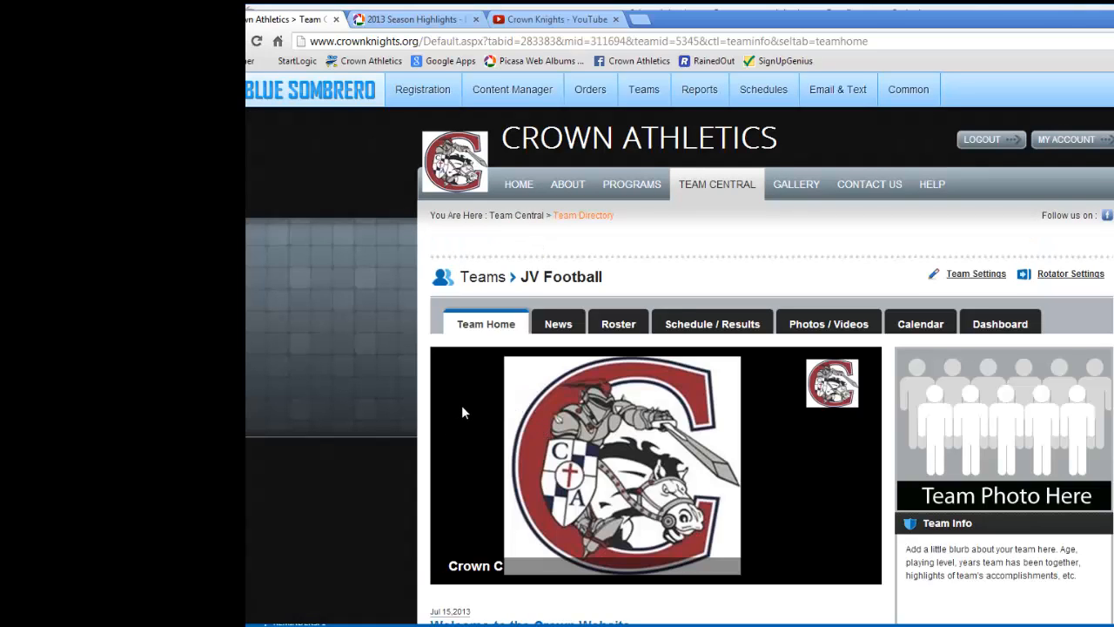
left_click(823, 329)
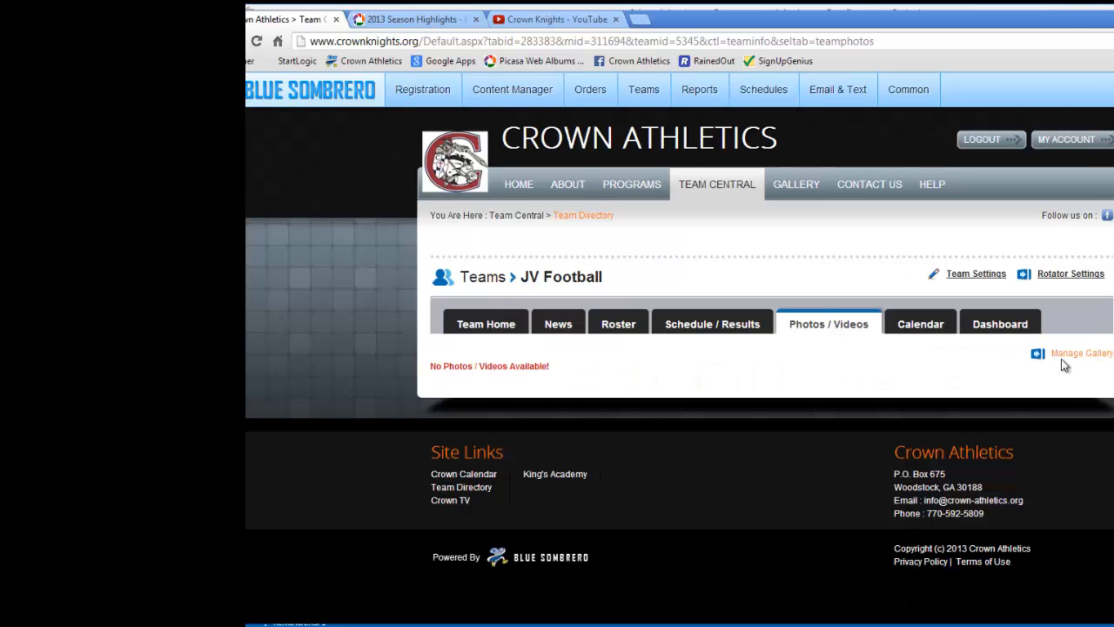
left_click(1079, 354)
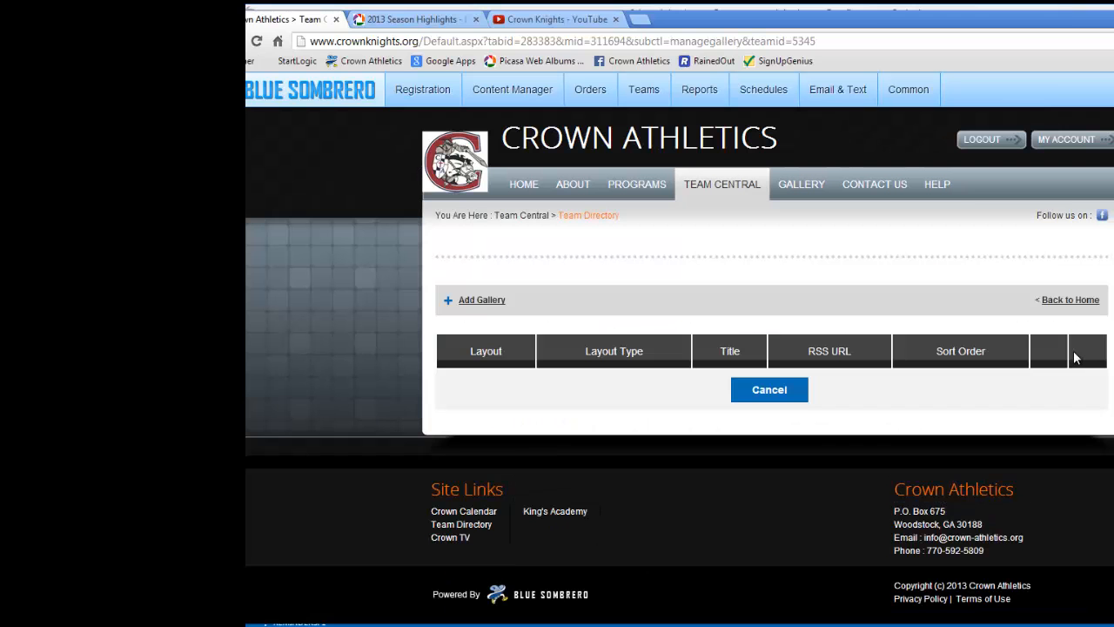
left_click(485, 303)
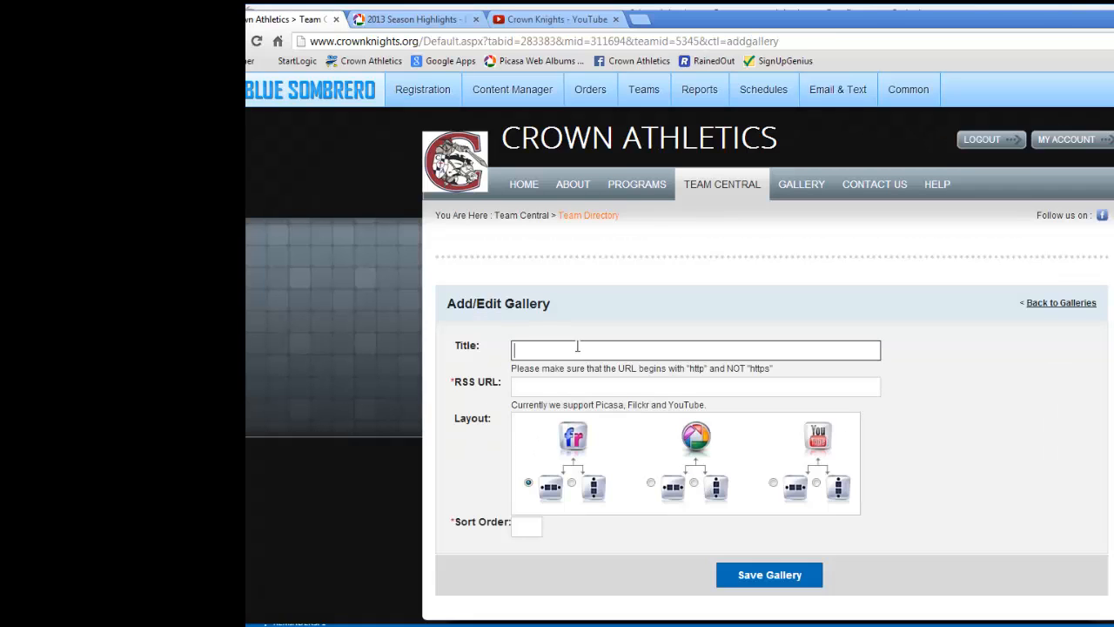
type("201")
key("BackSpace")
type("3")
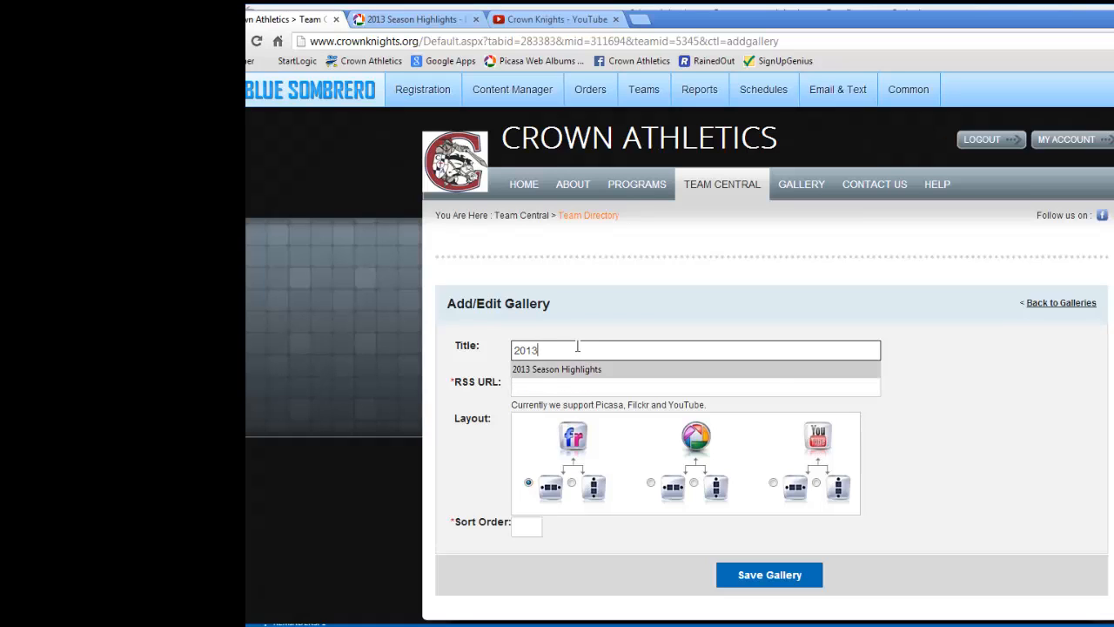
key("Down")
key("Return")
- Paste the copied Picasa album link as the JV gallery's RSS URL and change its prefix from https to http
left_click(565, 390)
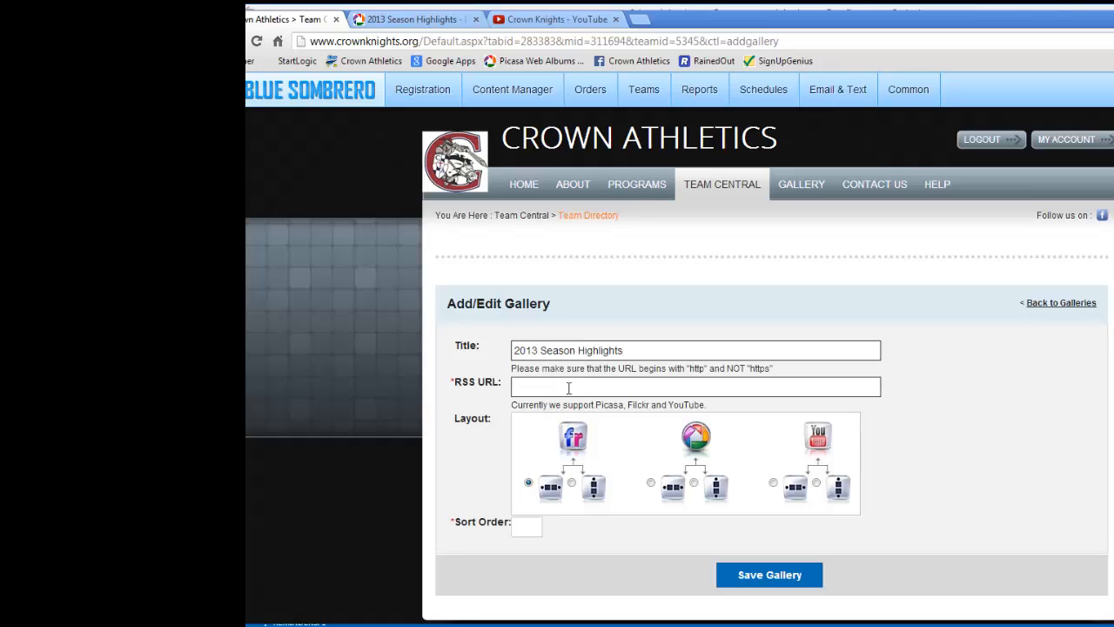
right_click(567, 392)
left_click(626, 475)
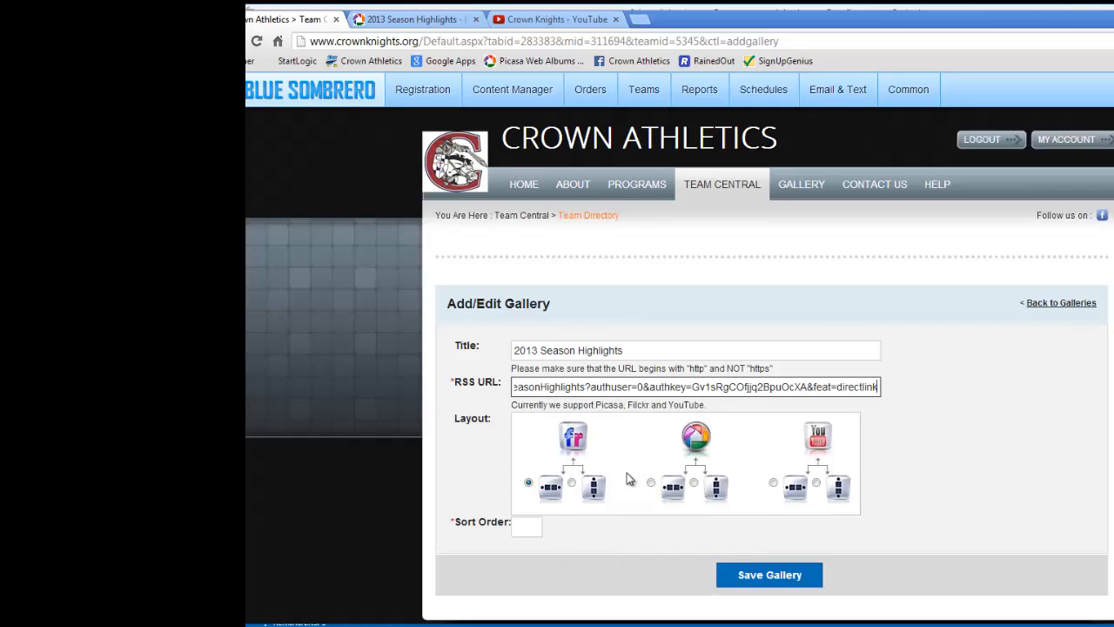
key("Home")
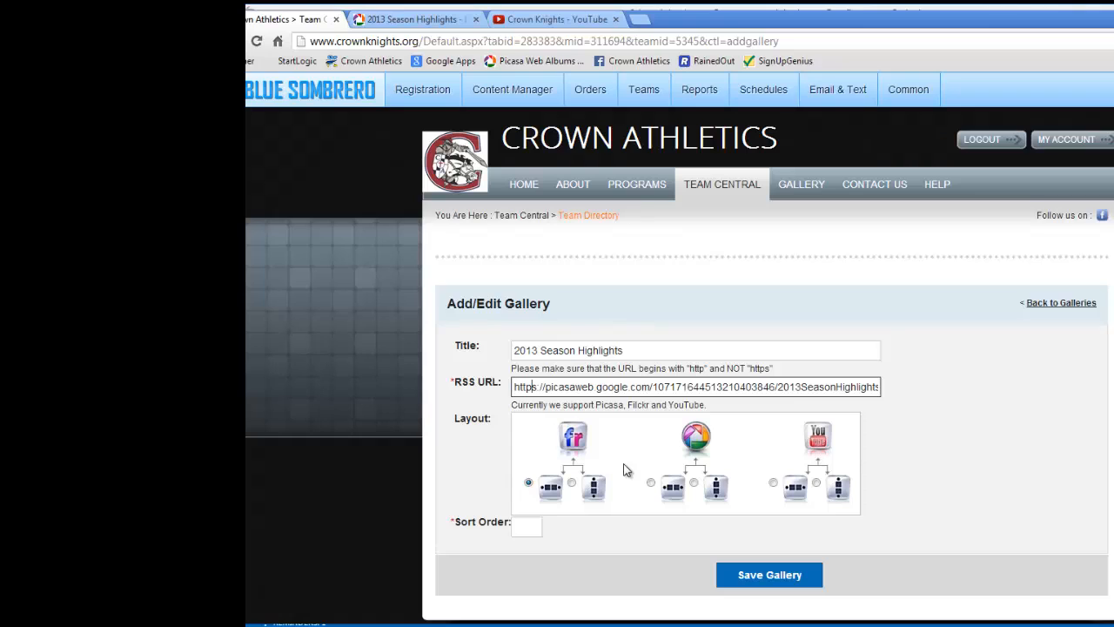
key("Right")
key("Right")
key("Right")
key("Right")
key("Right")
key("BackSpace")
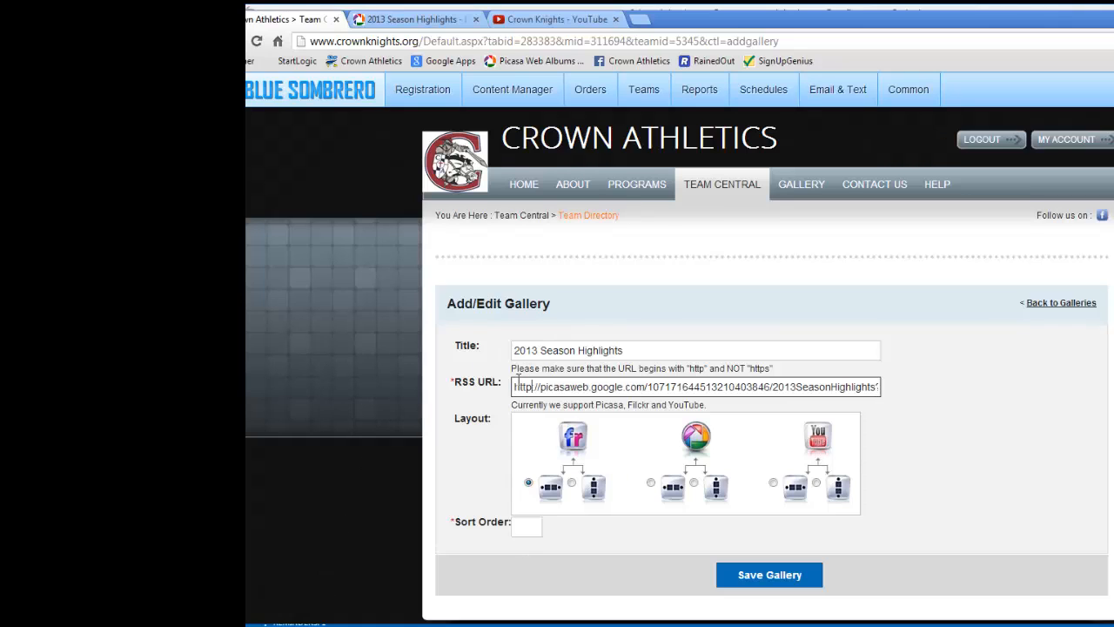
- Give the JV gallery the horizontal Picasa layout and sort order 1, save it, and return to the team's photos page
left_click(650, 484)
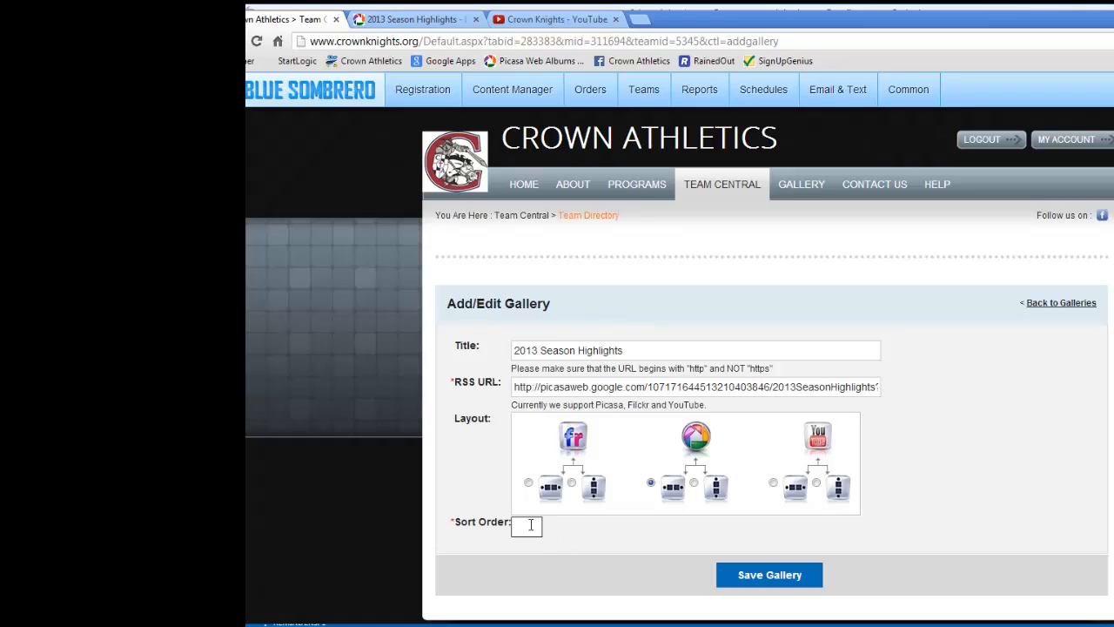
type("1")
left_click(769, 580)
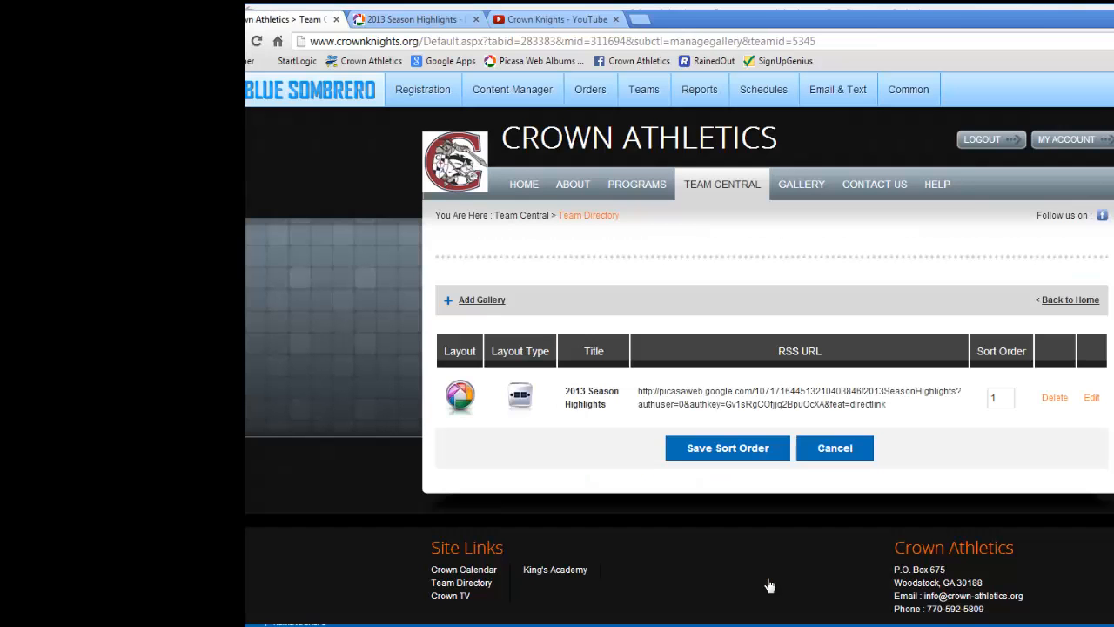
left_click(1070, 301)
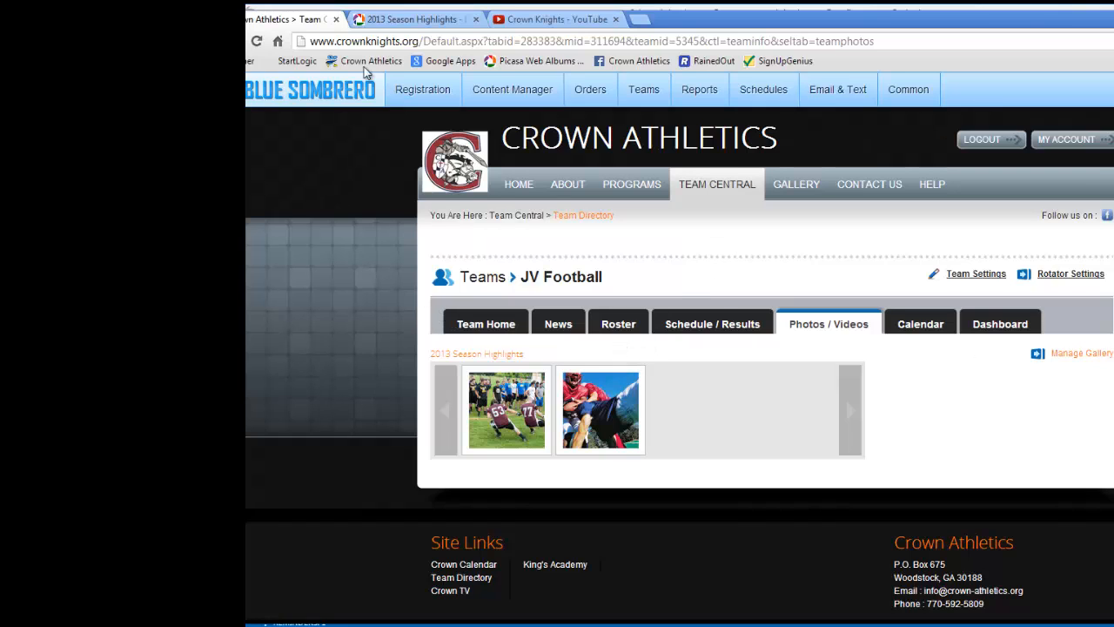
- Switch to Picasa Web Albums and start an upload into the existing "2013 Season Highlights" album
left_click(396, 23)
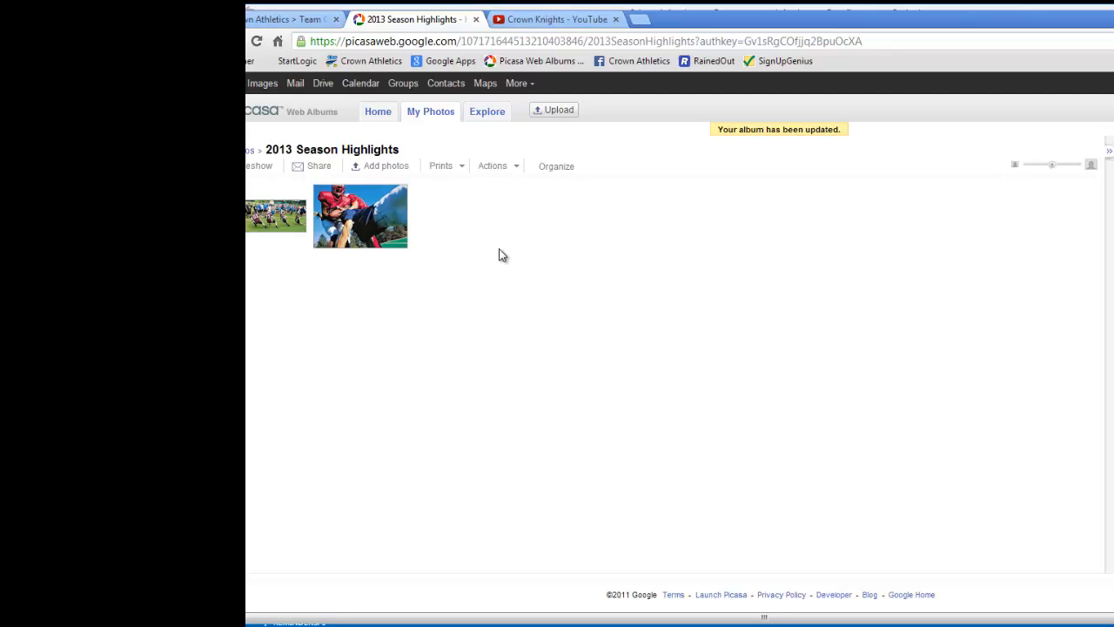
left_click(559, 112)
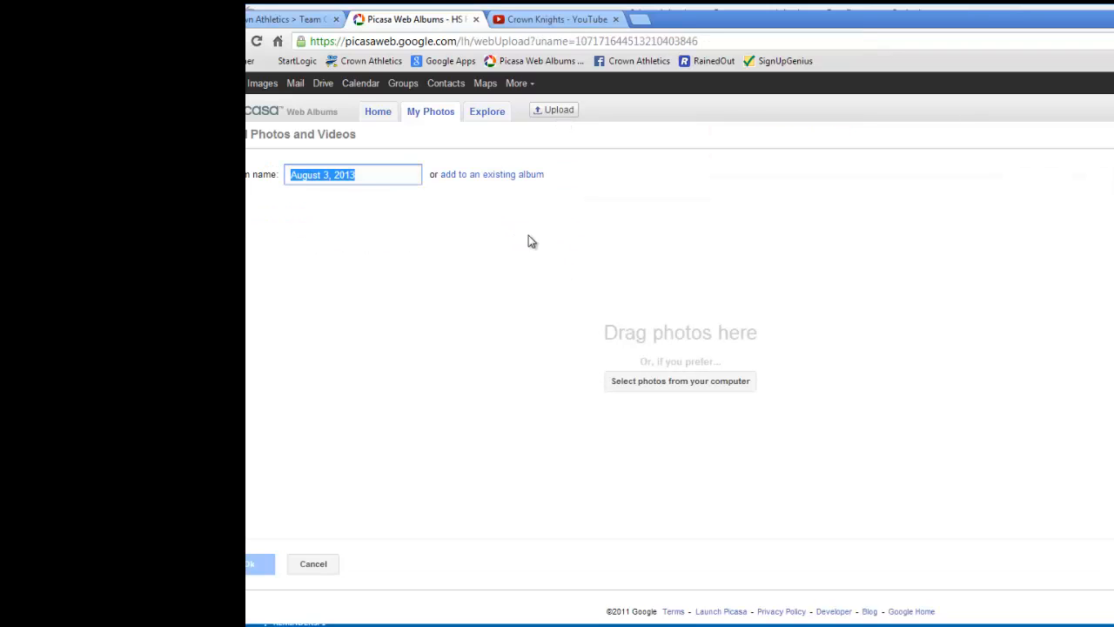
left_click(487, 178)
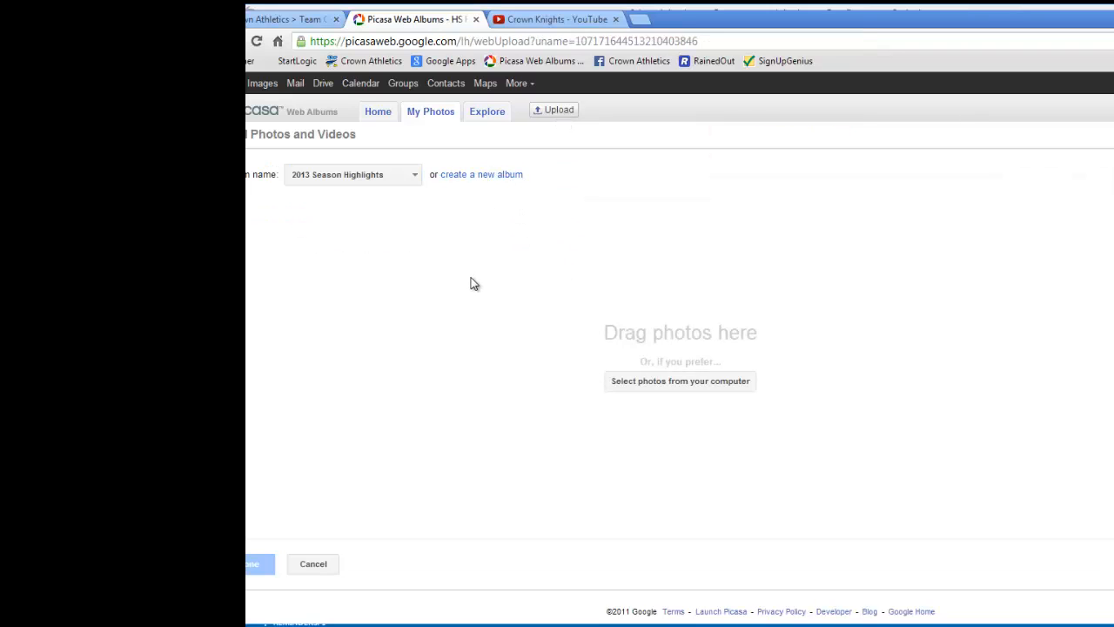
left_click(412, 175)
left_click(389, 203)
- Browse the computer for photos to upload, opening SkyDrive's Pictures/Crown Athletics/Football/Varsity/2012/Action-Highlight folder
left_click(671, 383)
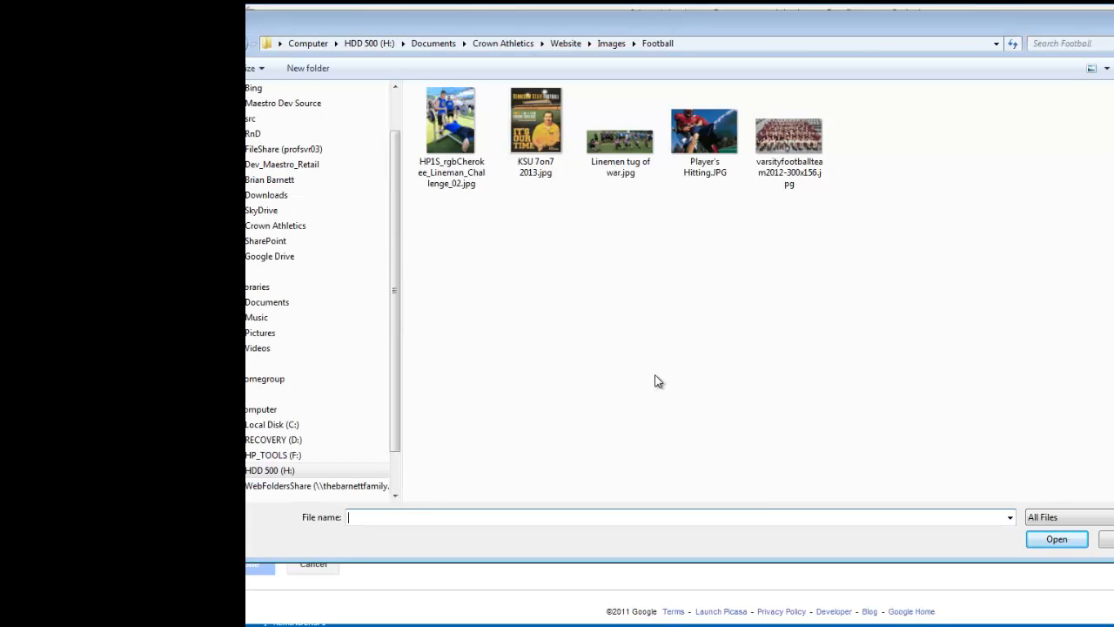
left_click(263, 211)
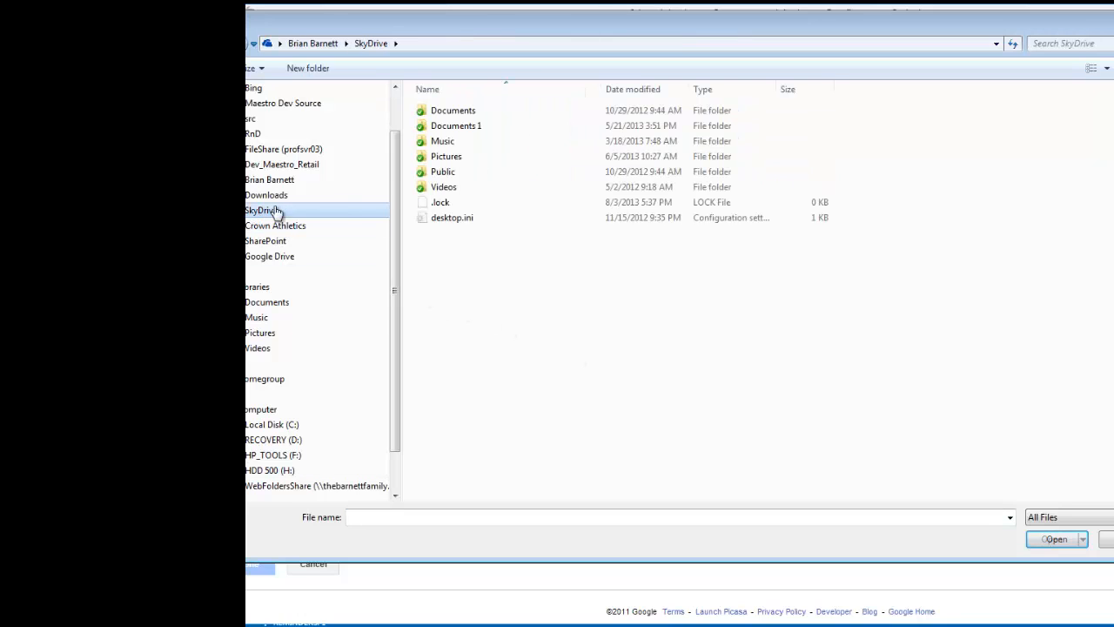
double_click(450, 157)
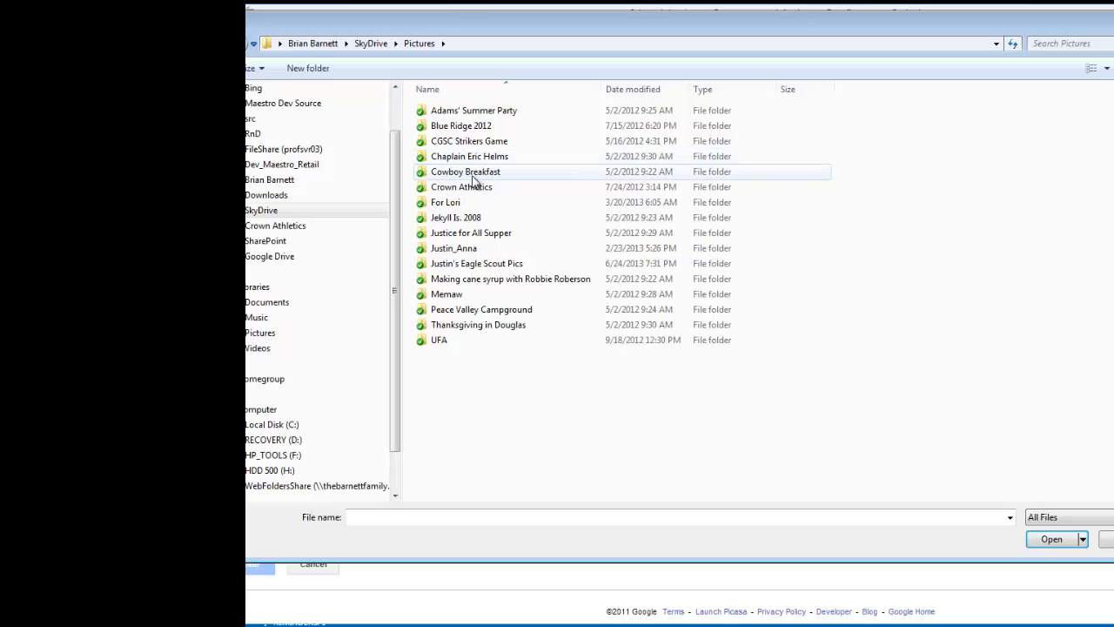
double_click(470, 187)
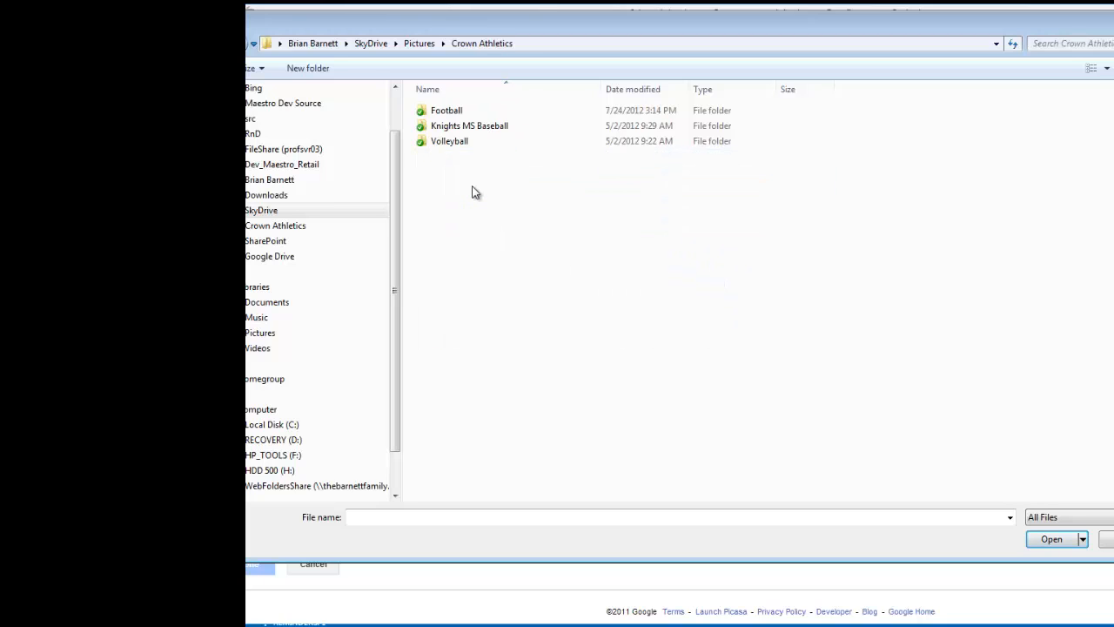
double_click(457, 112)
double_click(456, 142)
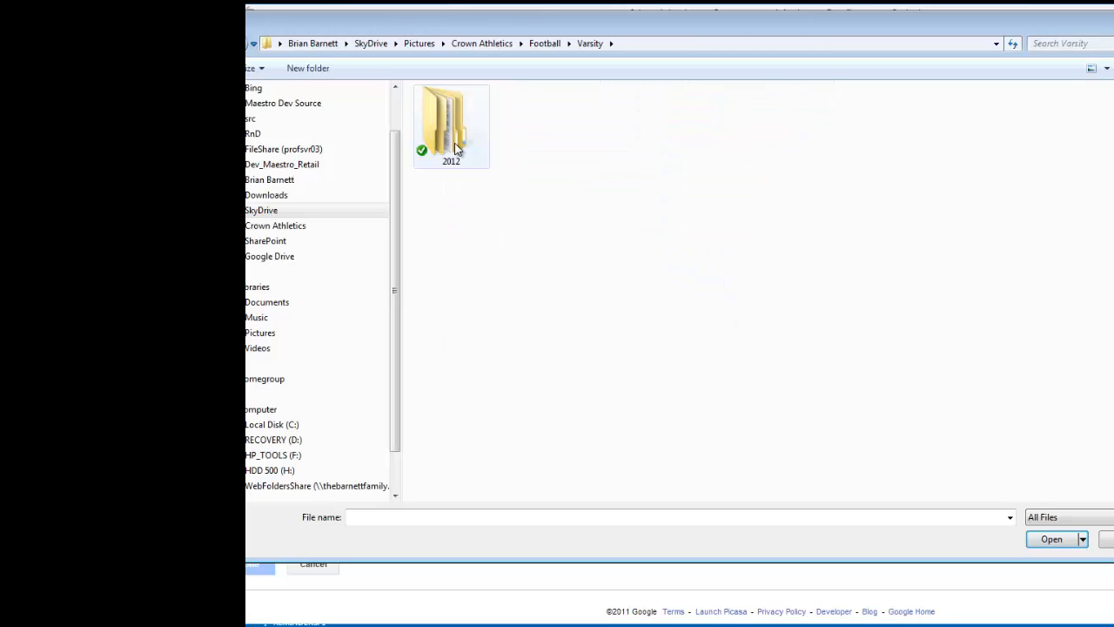
double_click(456, 150)
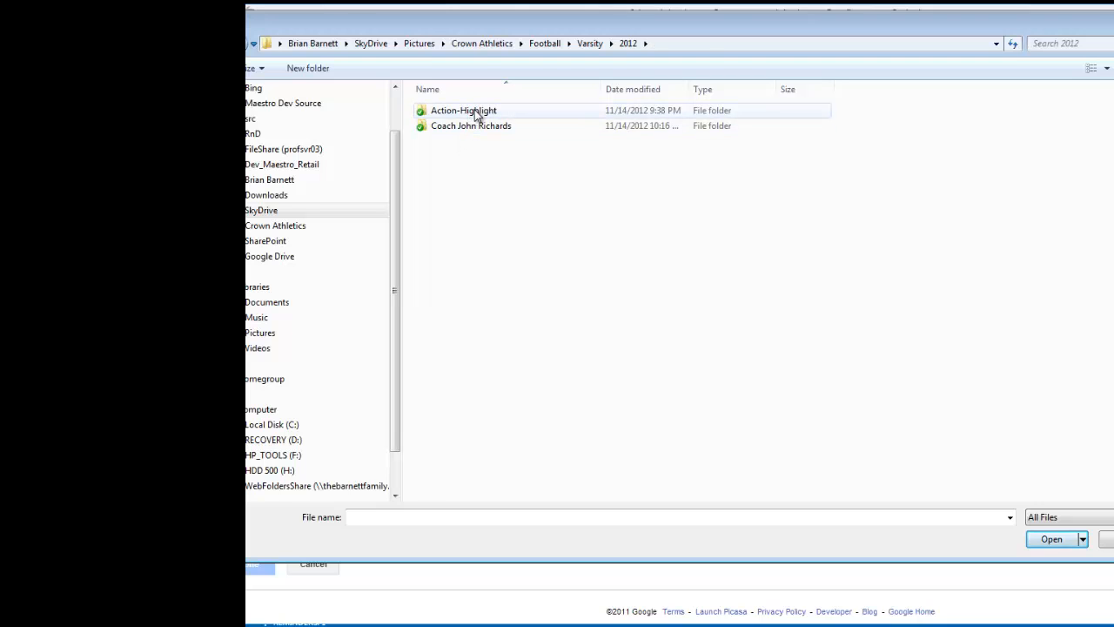
double_click(477, 114)
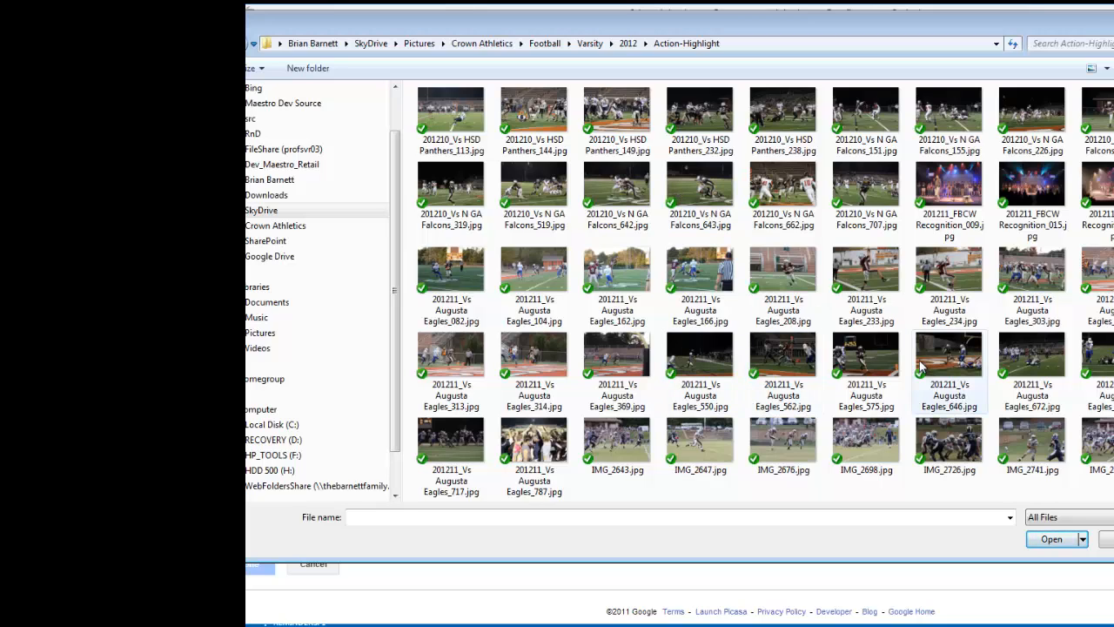
- Upload 201211_Vs Augusta Eagles_550.jpg and 201211_Vs Augusta Eagles_562.jpg to the 2013 Season Highlights album and finish the upload
left_click(700, 365)
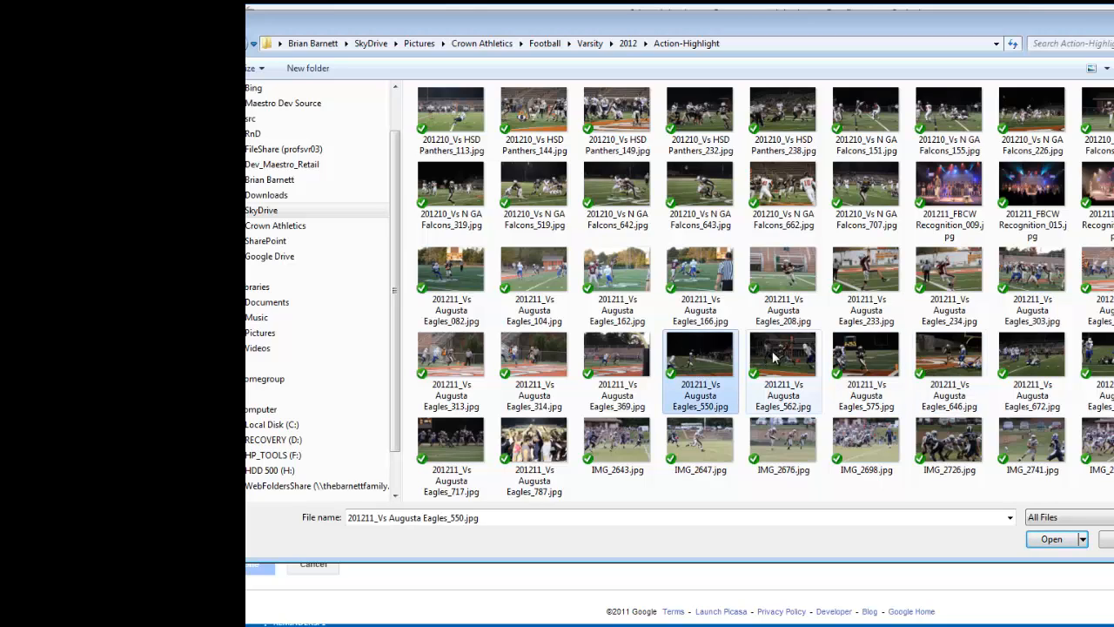
left_click(781, 361, "ctrl")
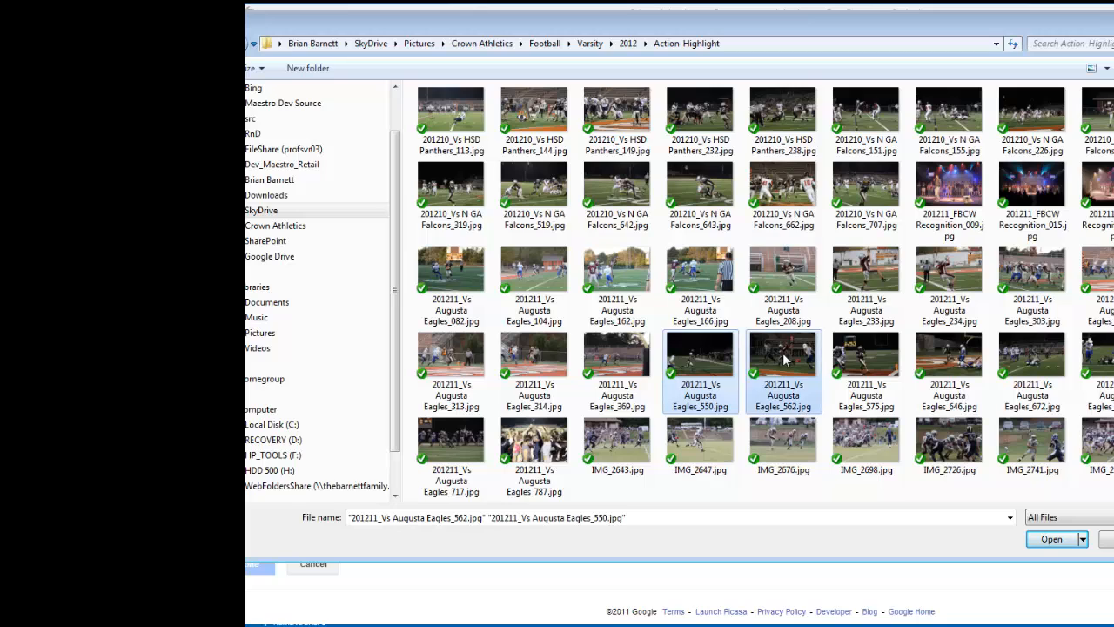
left_click(1051, 541)
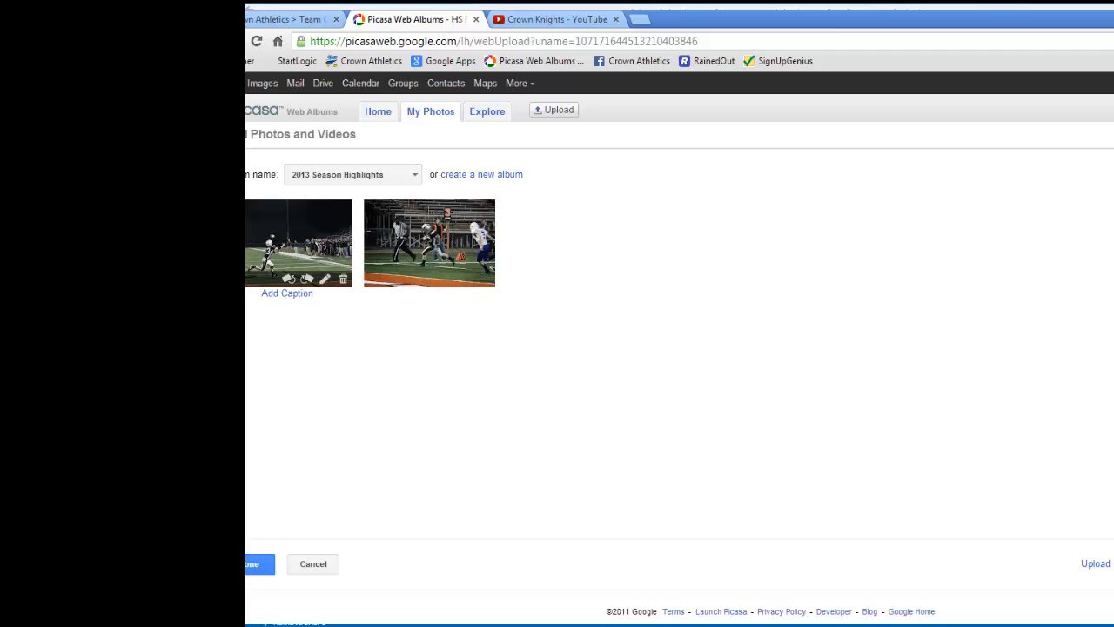
left_click(251, 567)
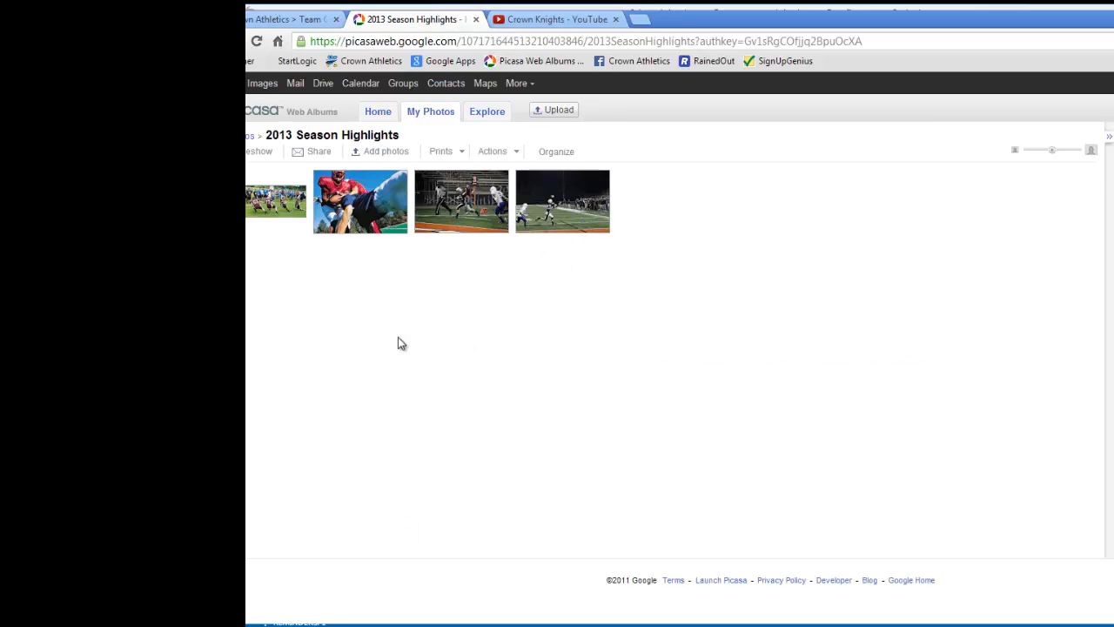
- Switch to the Crown Athletics site, refresh the JV Football photos page, and check the Varsity Football galleries for the added photos
left_click(272, 19)
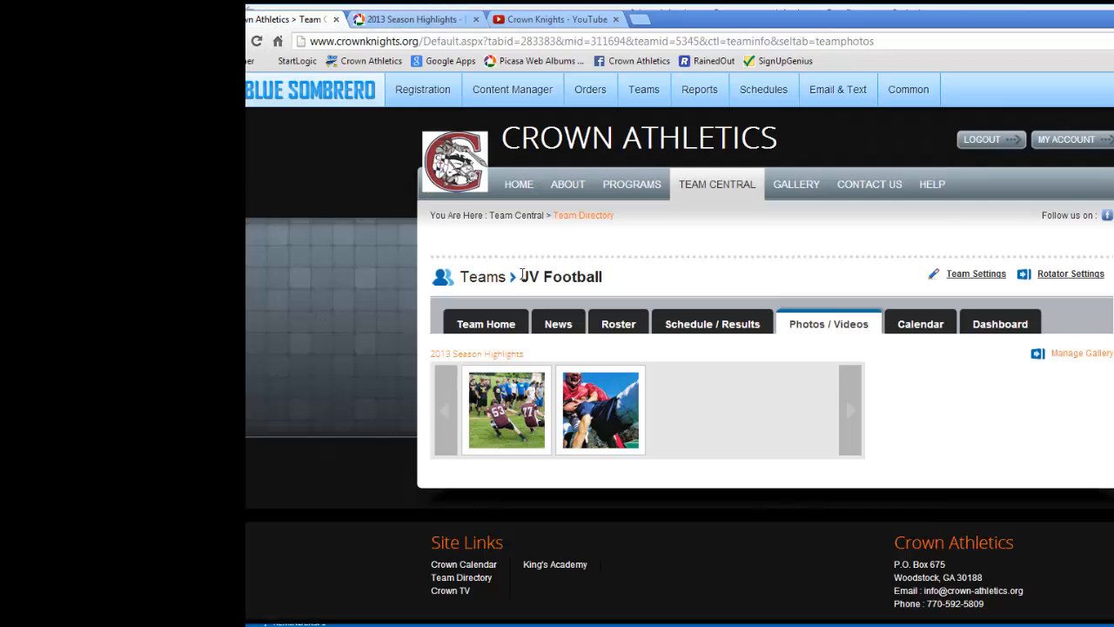
left_click(256, 41)
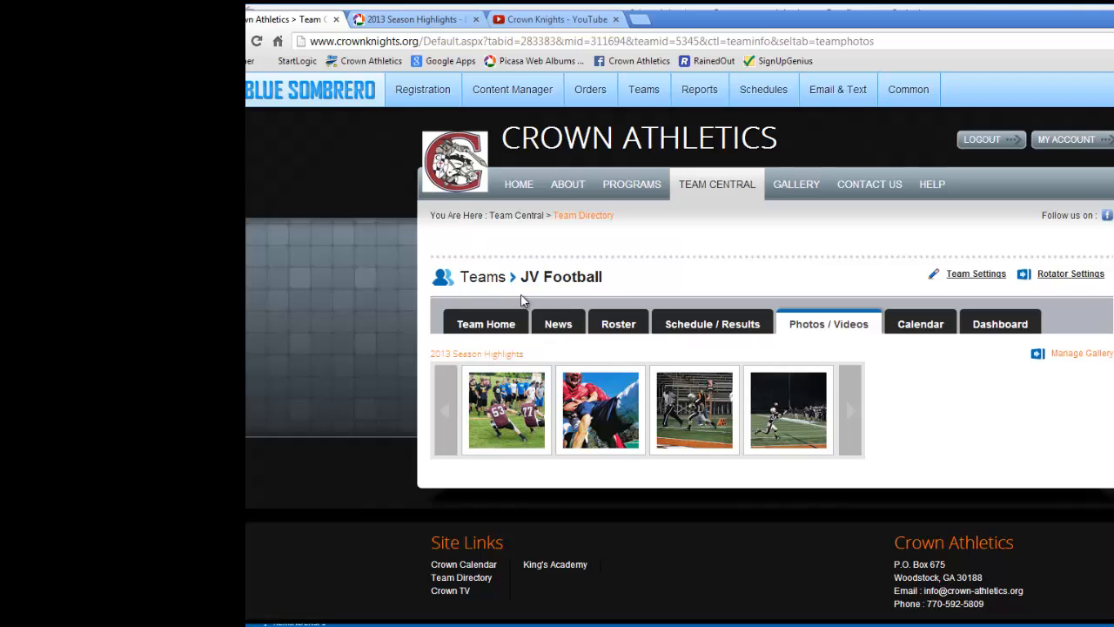
left_click(481, 285)
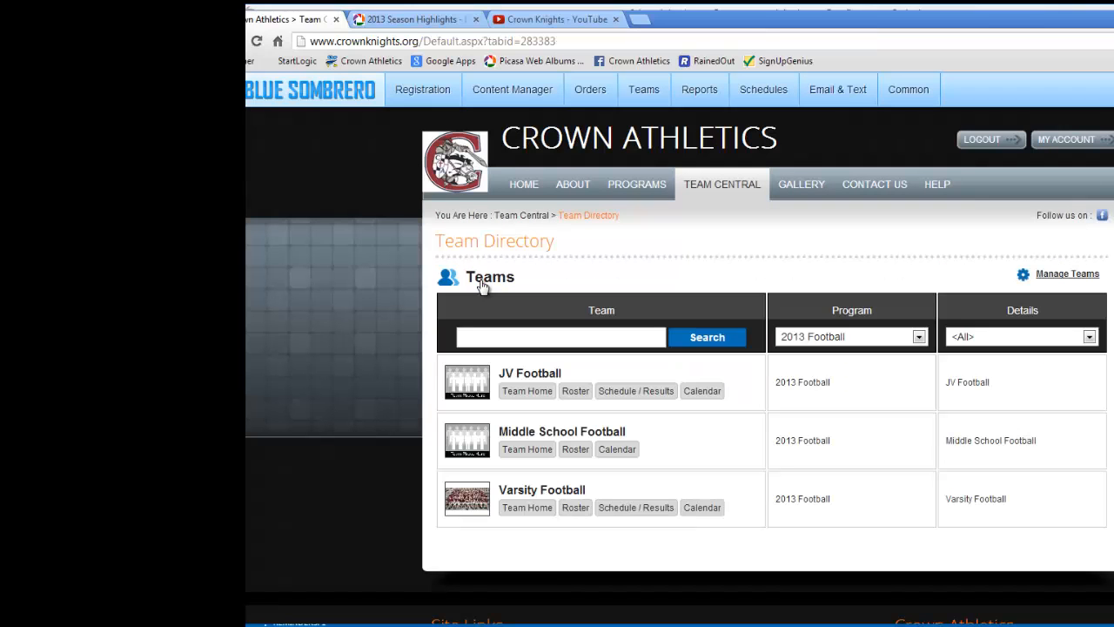
left_click(522, 507)
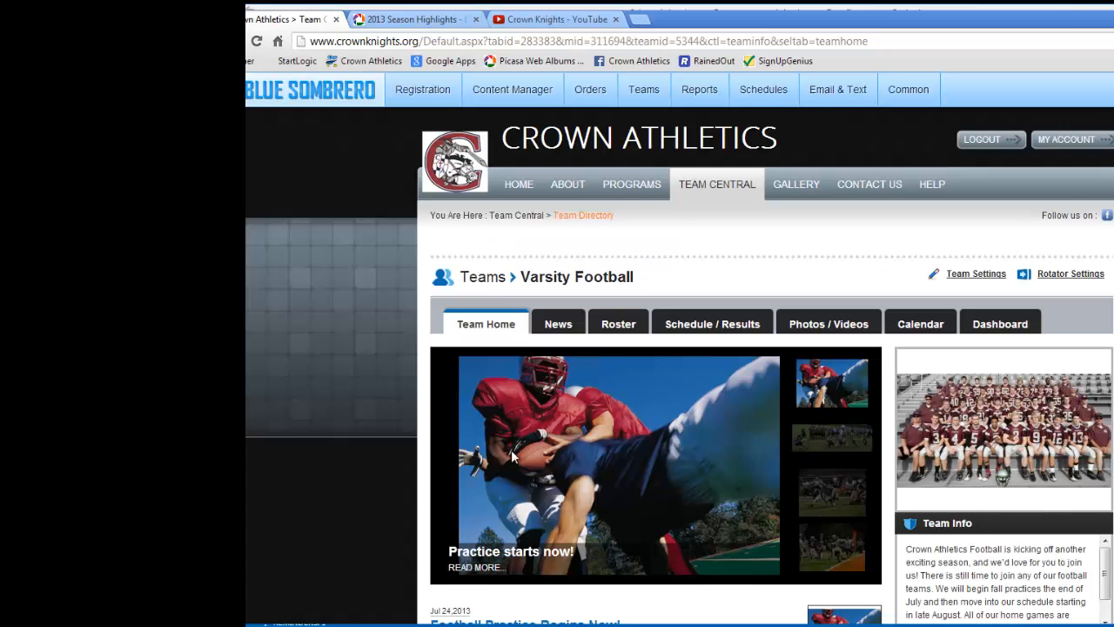
left_click(828, 323)
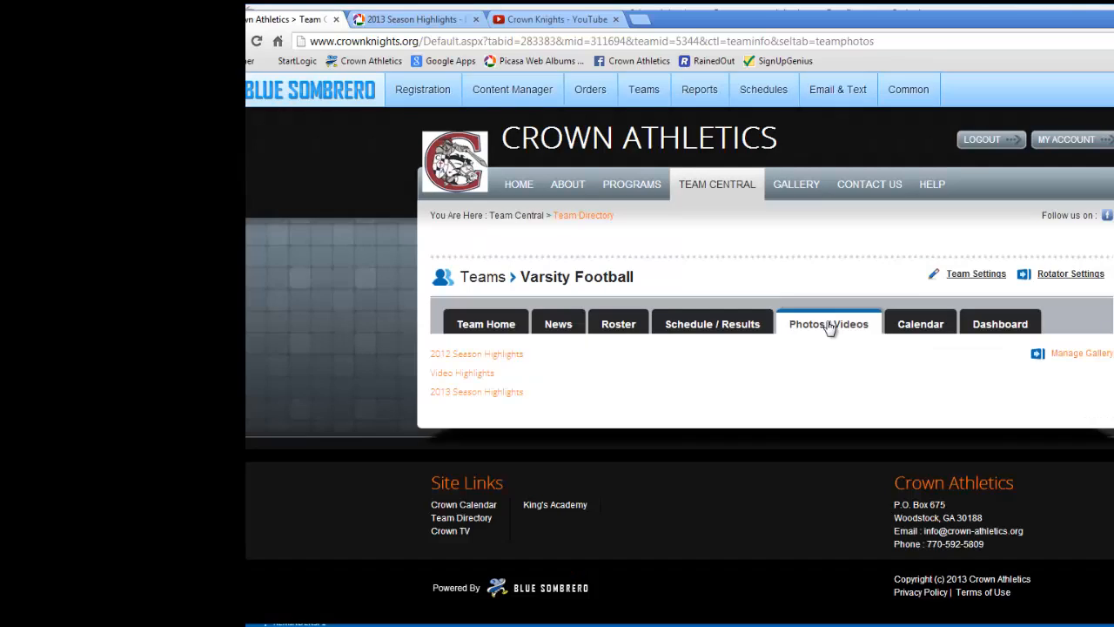
scroll(1040, 433, "down", 3)
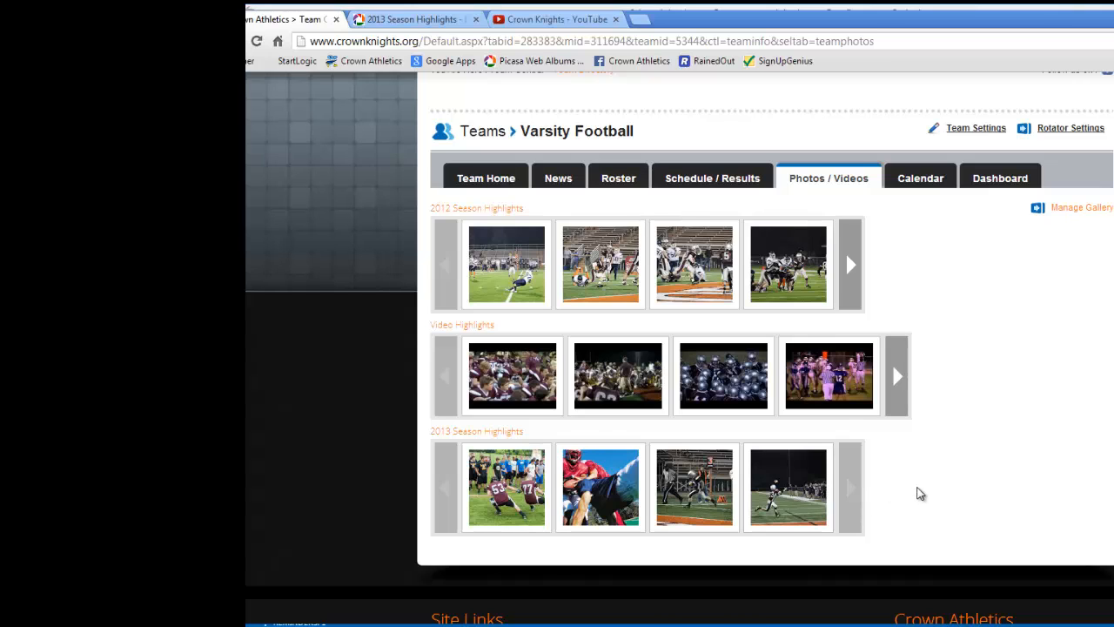
scroll(900, 477, "up", 3)
- View the email sharing form for the Picasa 2013 Season Highlights album without sending it, and return to the Varsity Football photos page
left_click(362, 20)
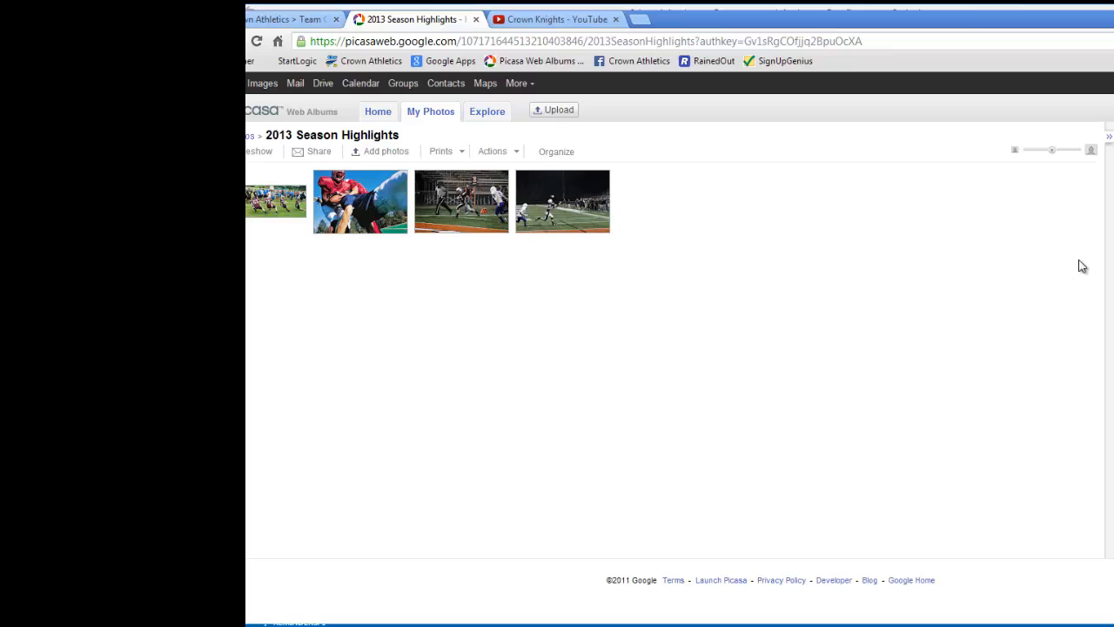
left_click(1113, 283)
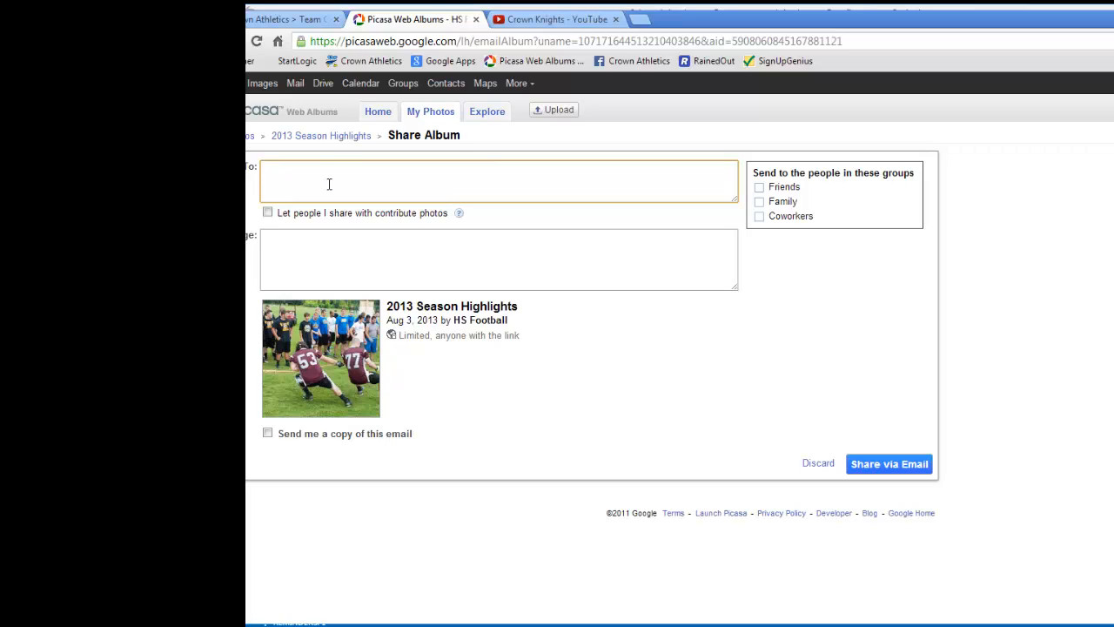
left_click(306, 139)
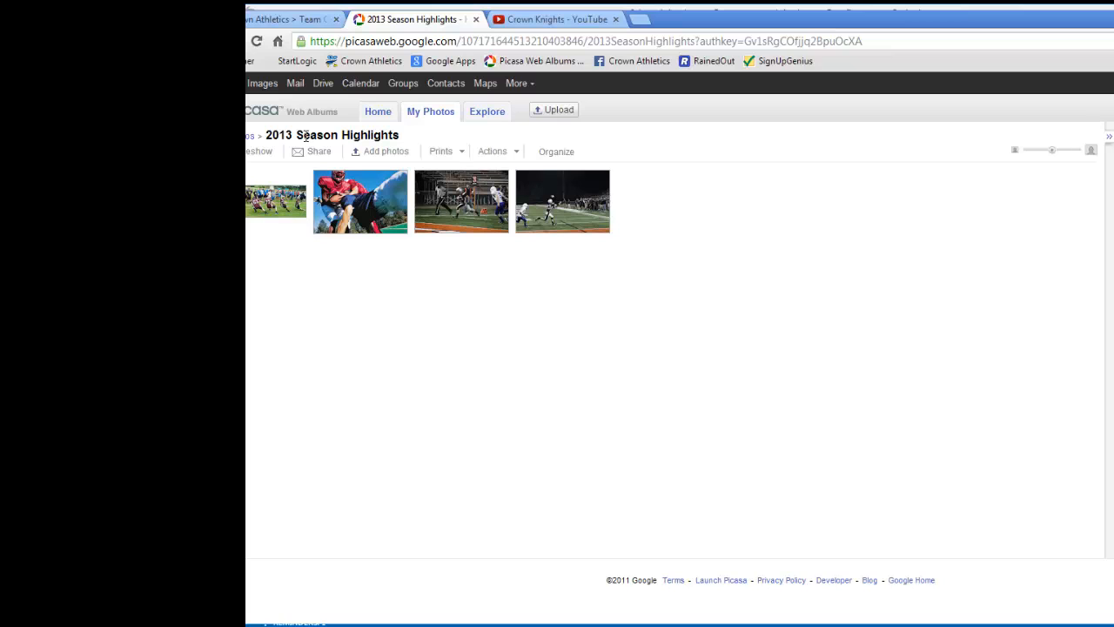
left_click(315, 19)
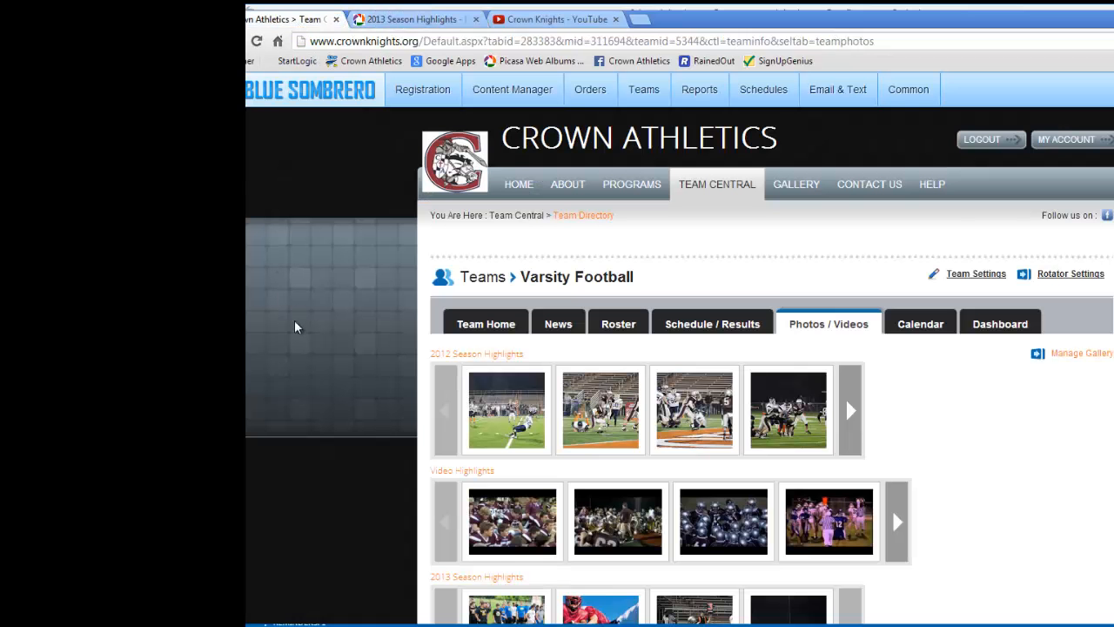